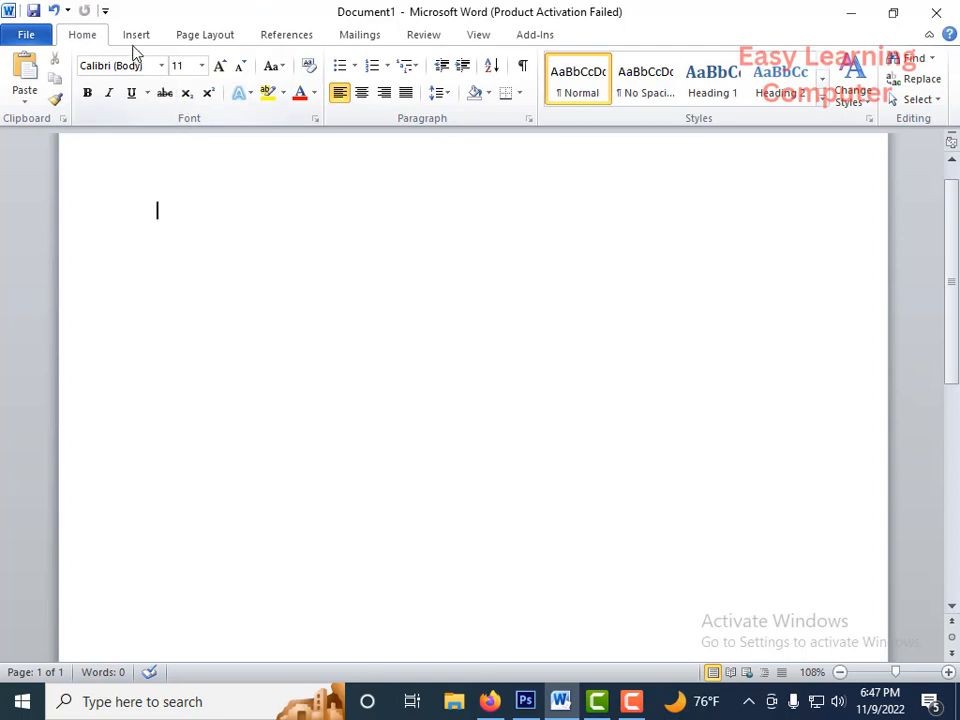
click(140, 40)
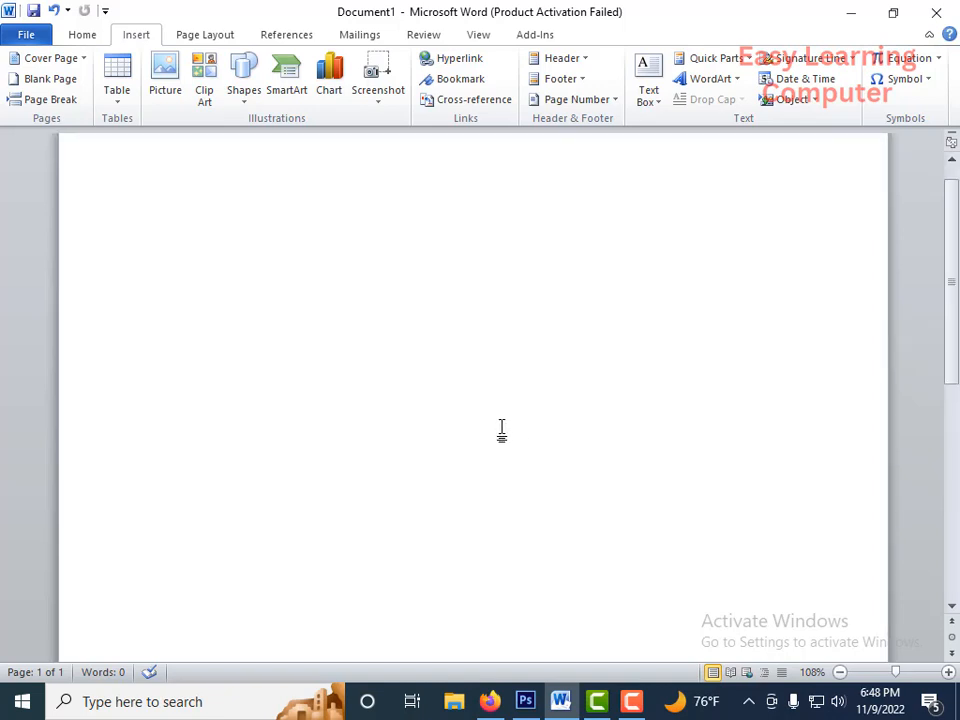
scroll(450, 433, up, 1)
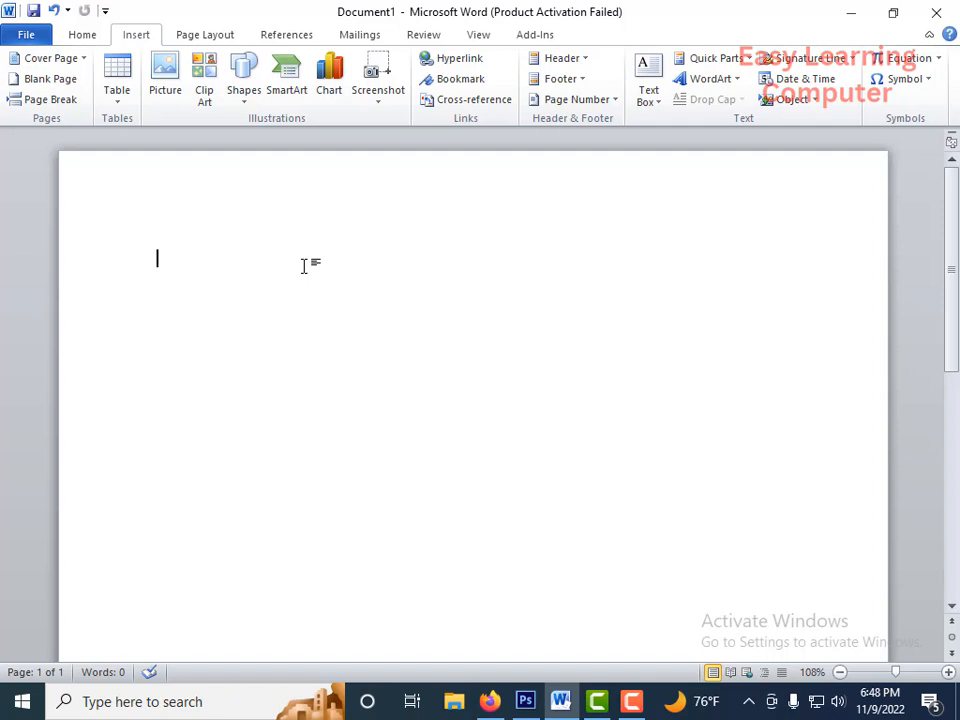
scroll(388, 444, down, 1)
scroll(334, 426, up, 1)
scroll(441, 379, down, 2)
scroll(450, 464, up, 2)
Enter four lines of filler characters: ",;][][]", "p][]", "][pp-p-" and "p[" followed by a long run of o's, ending with a new paragraph
text(,;][][])
key(Return)
text(p][])
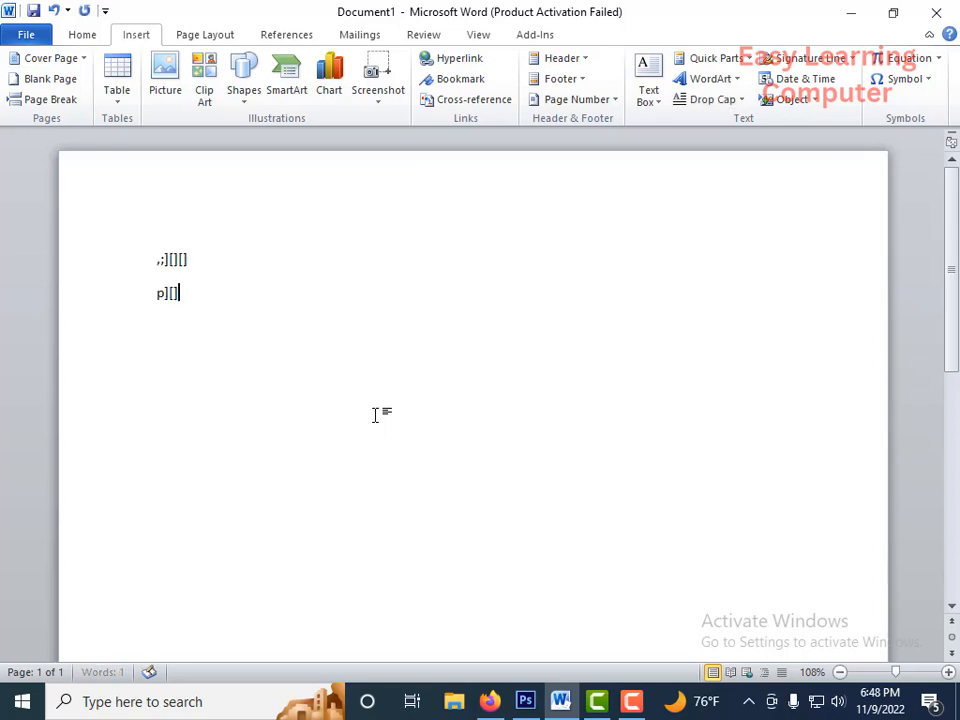
key(Return)
text(][pp-p-)
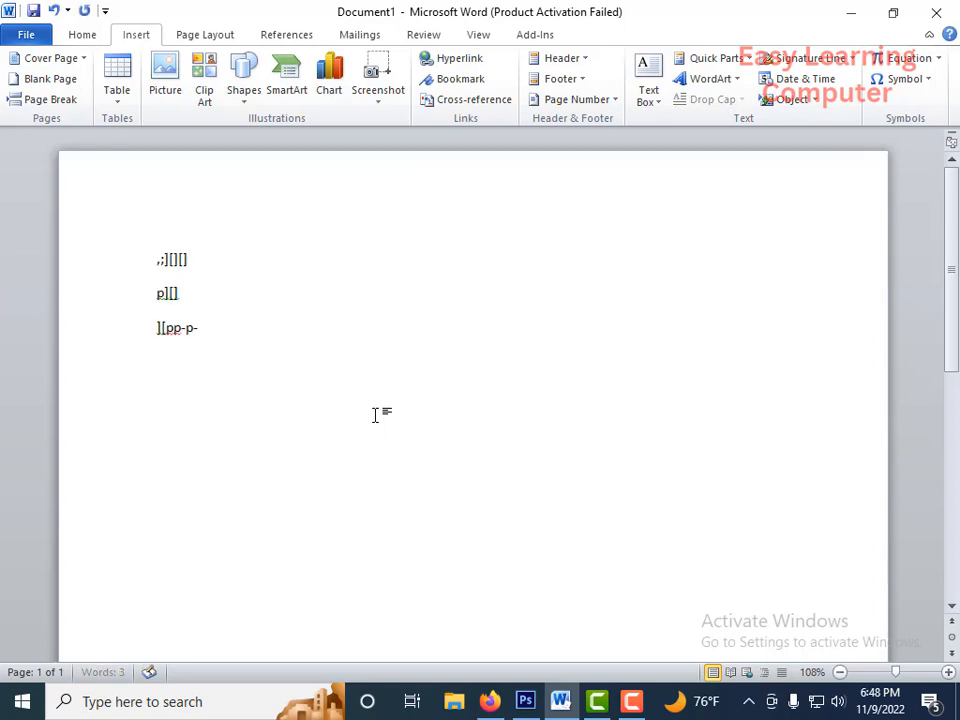
key(Return)
text(p[ooooooooooooooooooooooooooo)
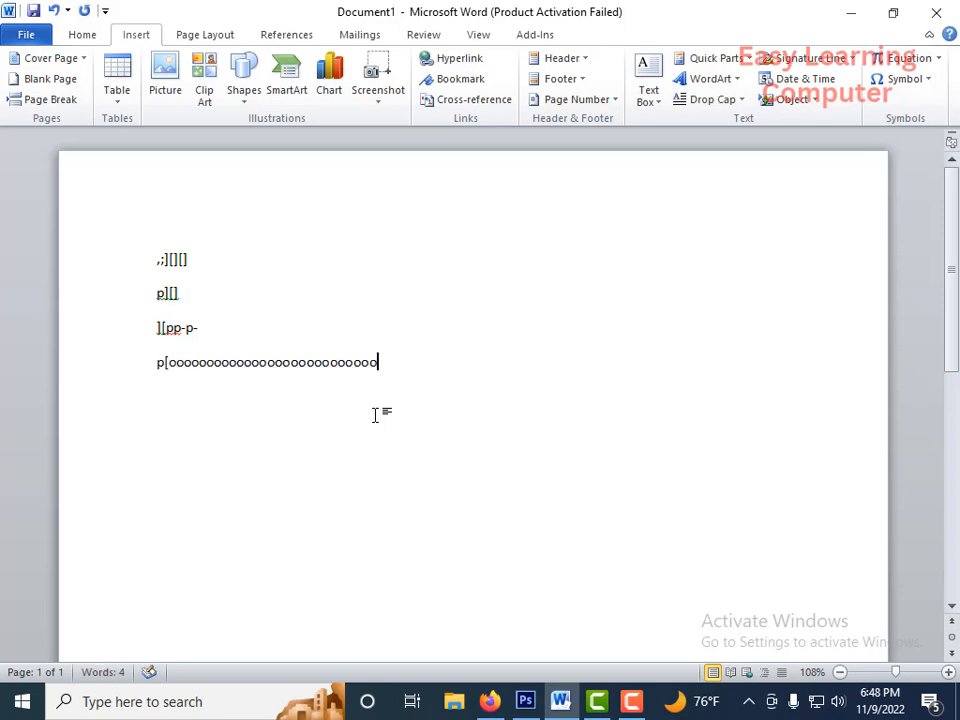
key(Return)
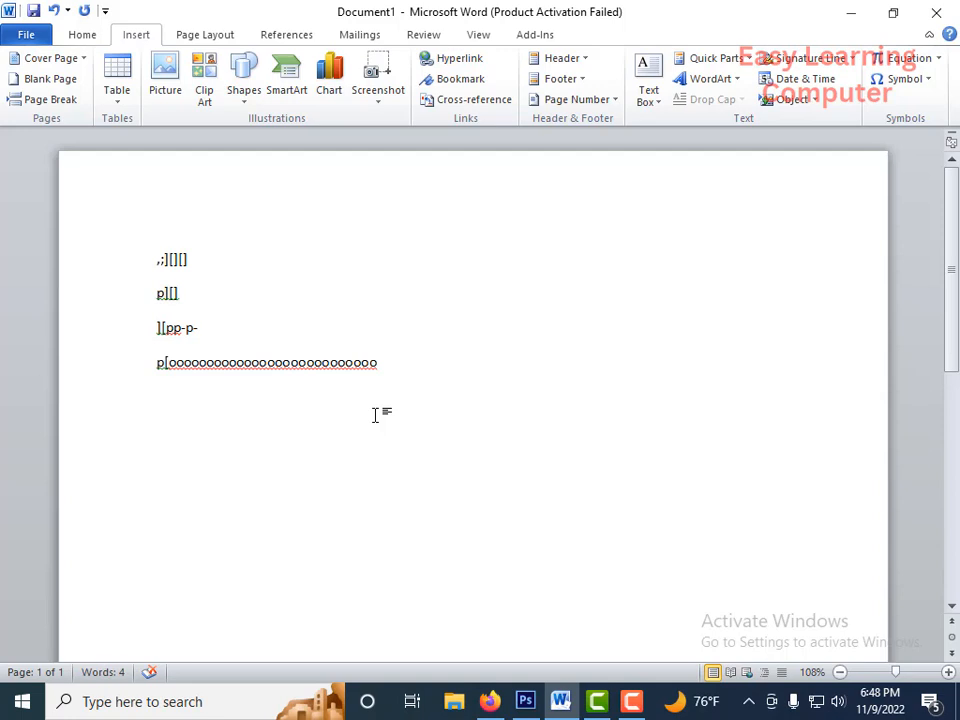
Embed a new Microsoft Excel Worksheet object below the filler lines, dismiss the activation wizard and return to the document
scroll(281, 504, down, 1)
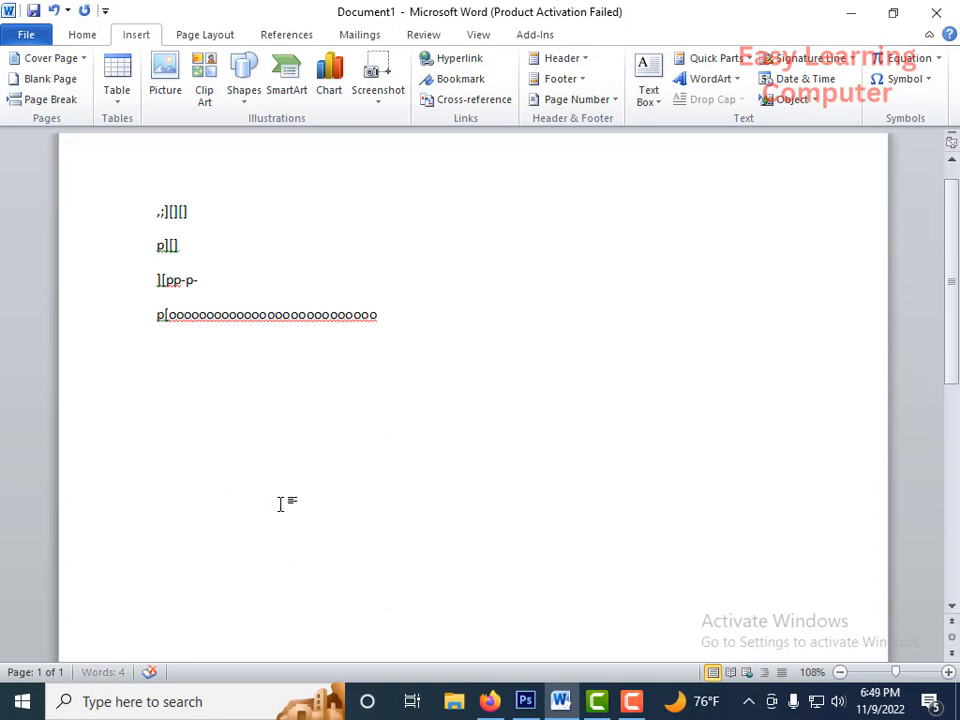
scroll(290, 485, down, 3)
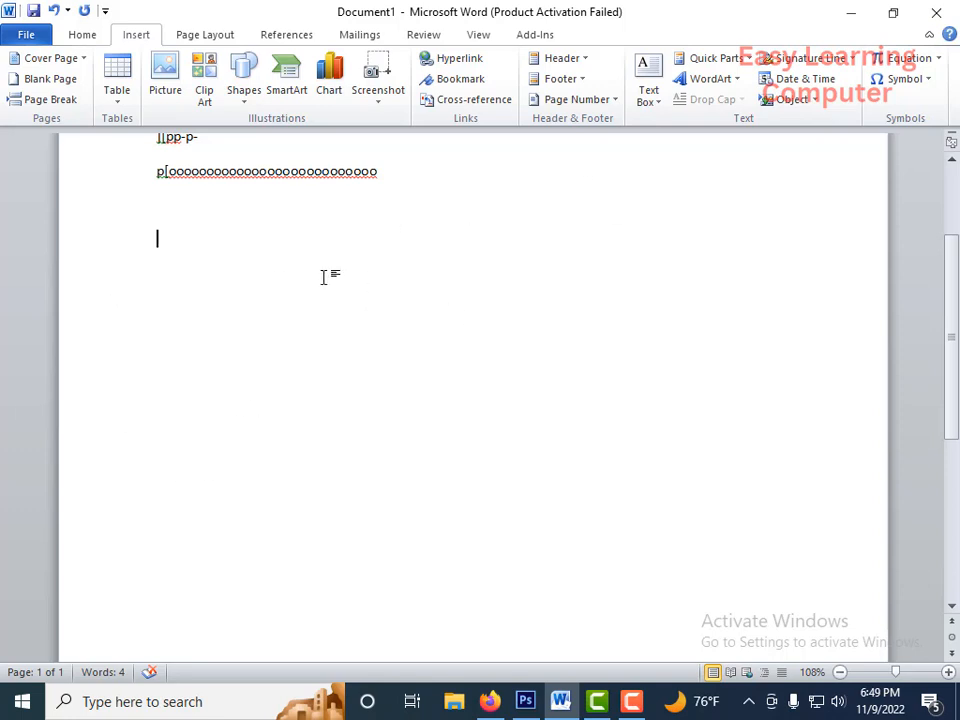
click(797, 100)
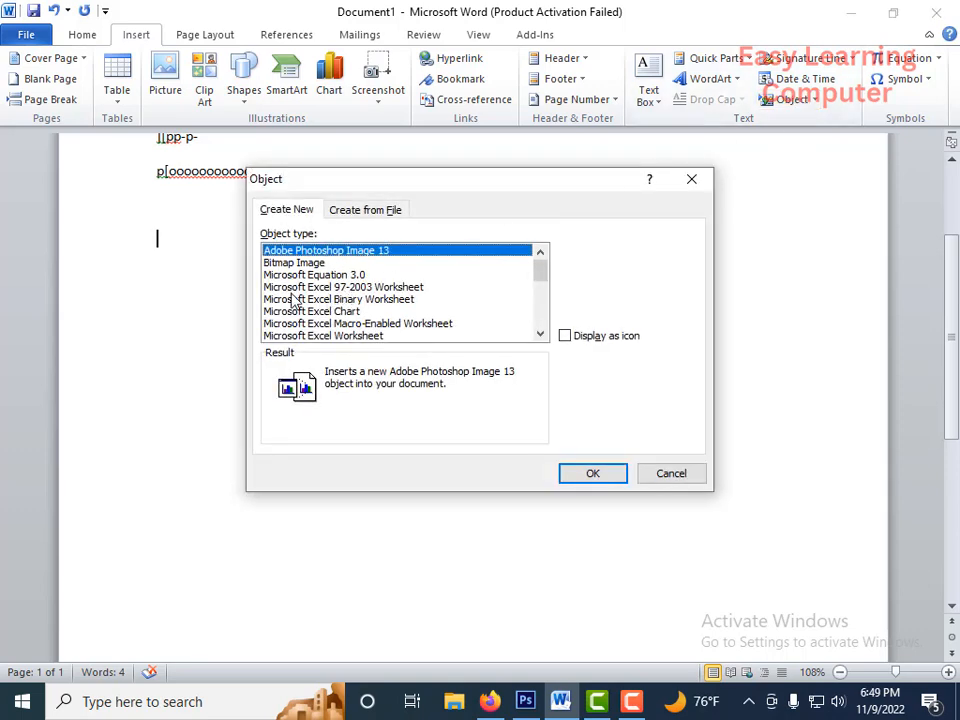
mouse_move(545, 277)
mouse_down()
mouse_move(540, 317)
mouse_move(540, 268)
mouse_up()
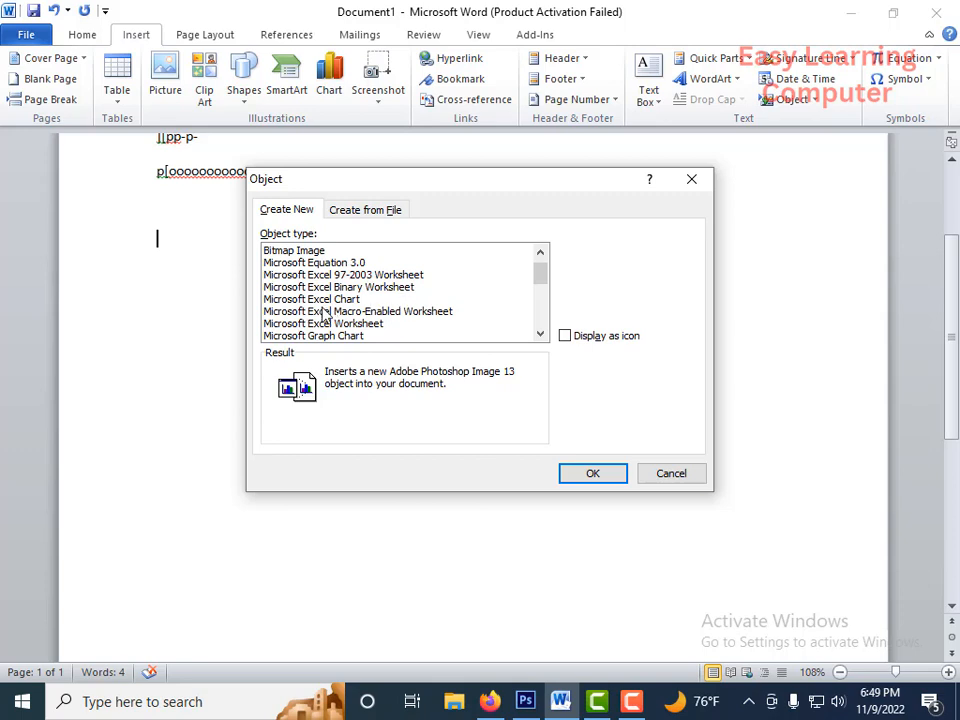
mouse_move(542, 280)
mouse_down()
mouse_move(541, 316)
mouse_move(542, 291)
mouse_up()
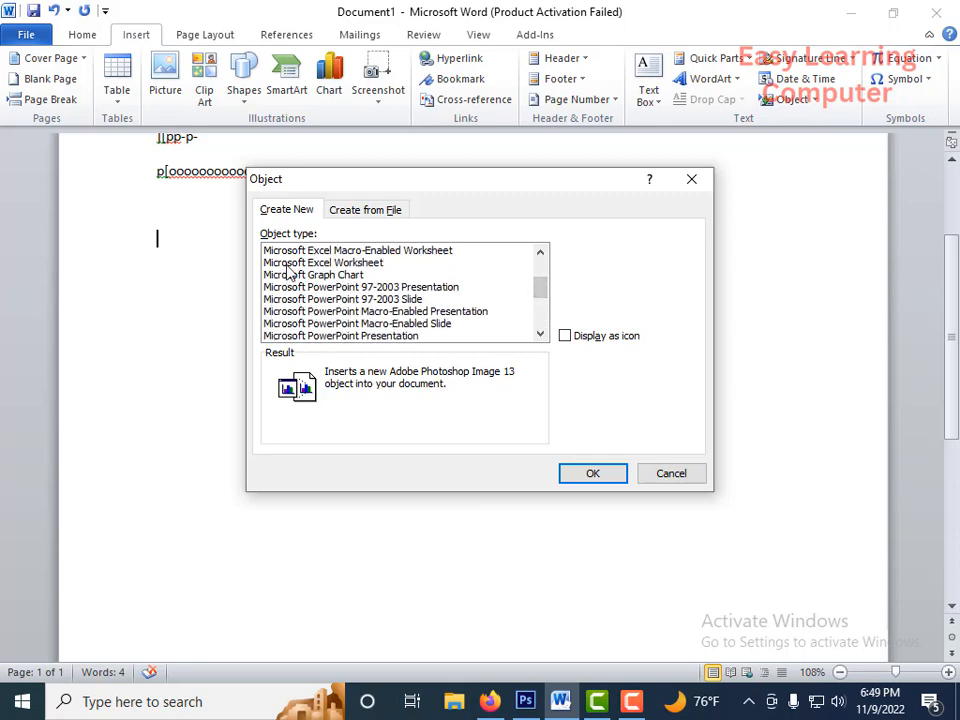
click(381, 264)
click(570, 474)
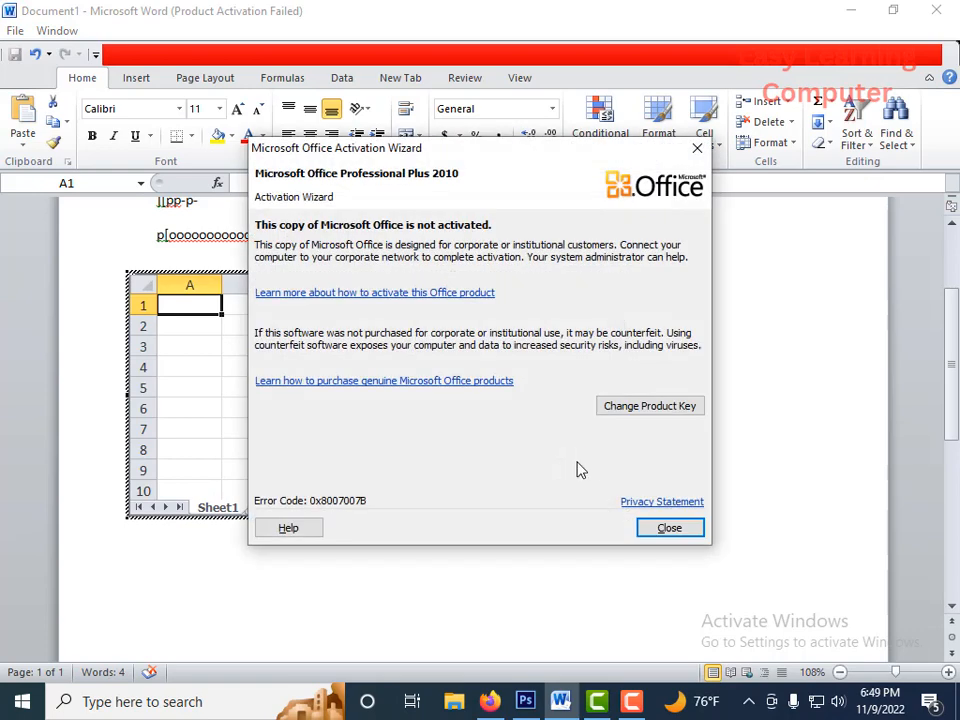
click(668, 530)
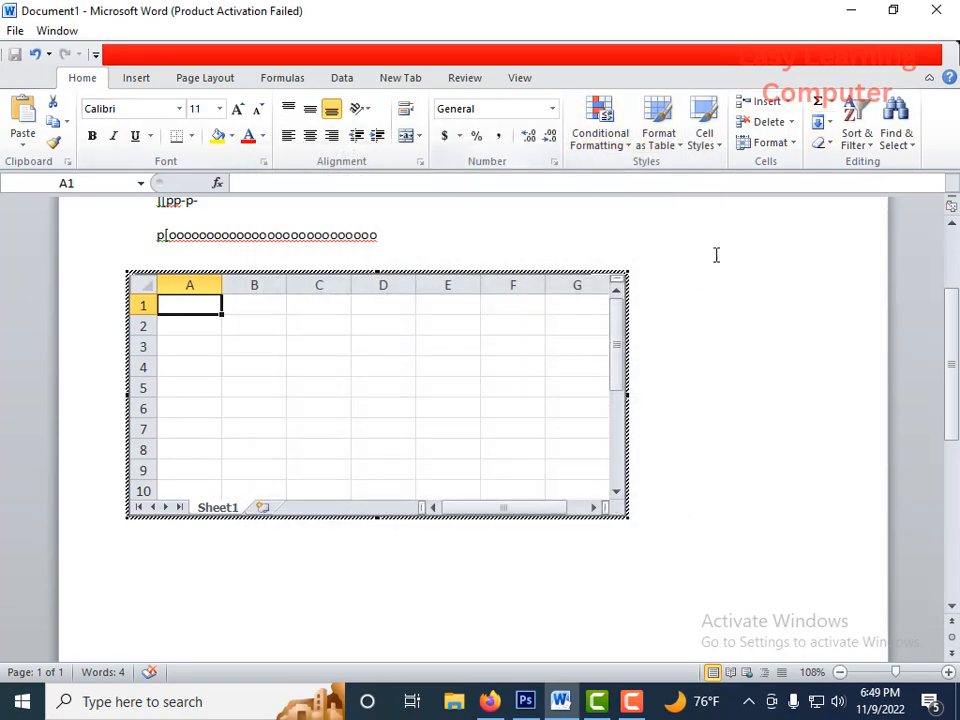
click(806, 317)
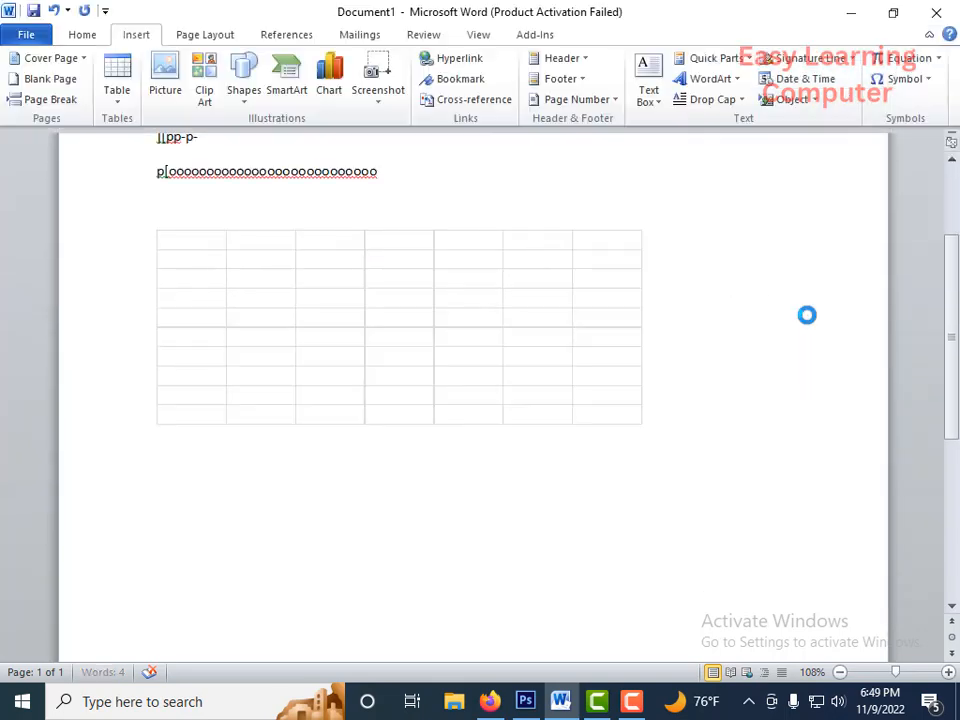
Reopen the embedded worksheet for editing and enter 15000, 452300 and 4512000 in cells A1 to A3
double_click(412, 312)
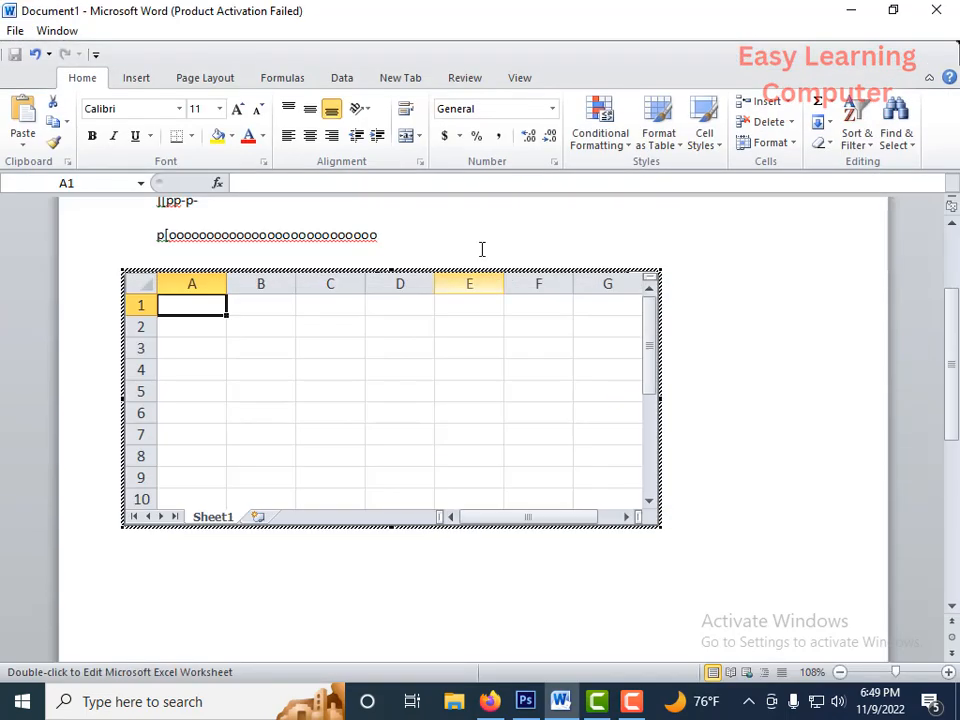
click(184, 328)
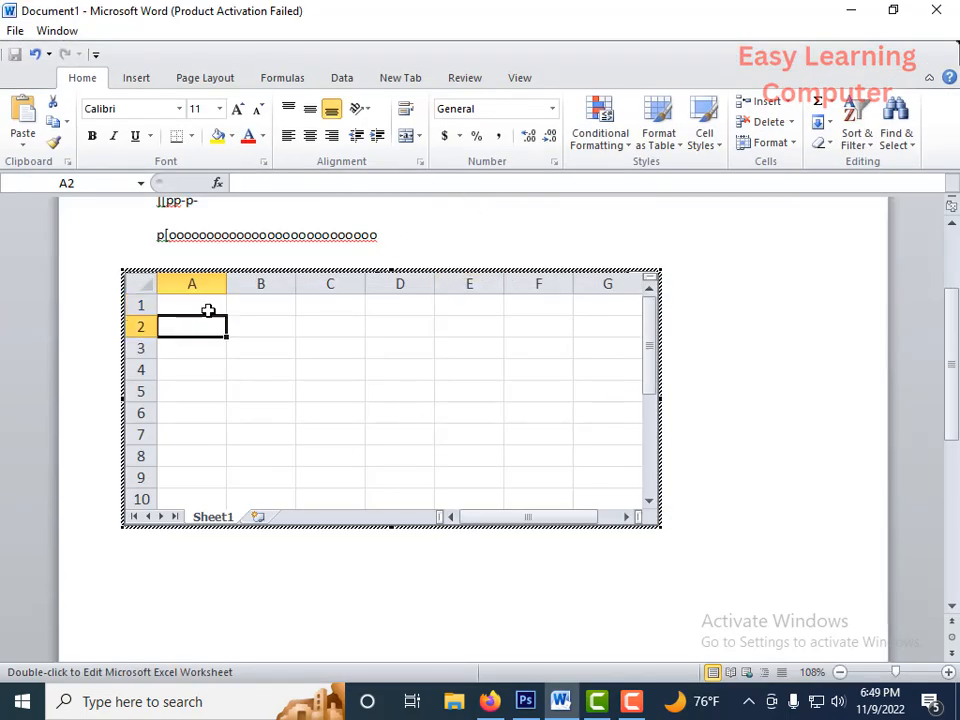
click(208, 309)
text(15000)
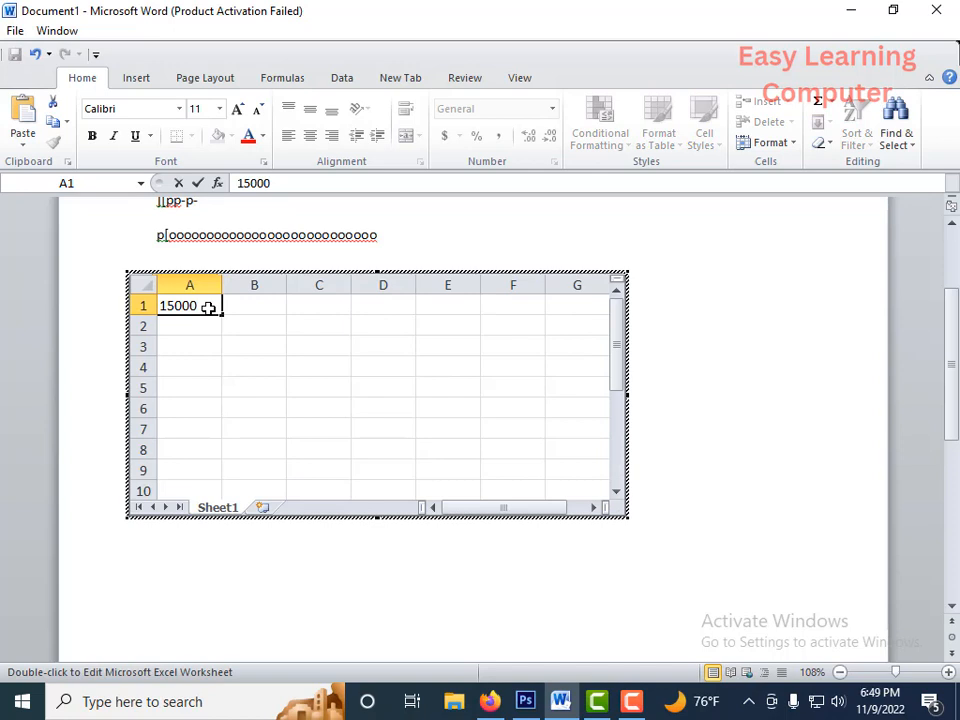
key(Return)
text(45)
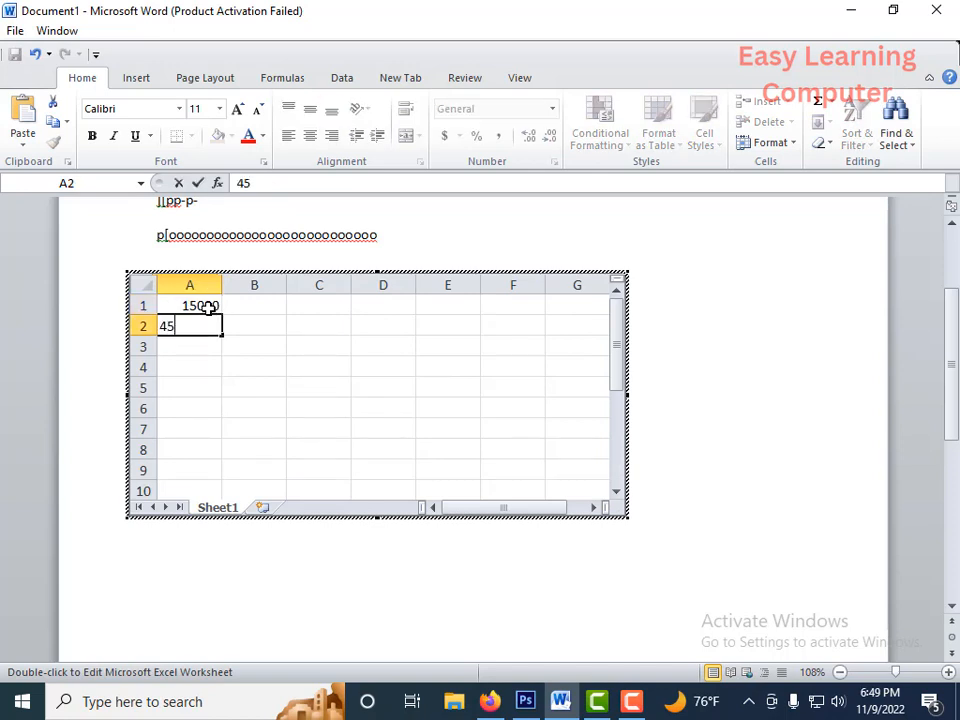
text(2300)
key(Return)
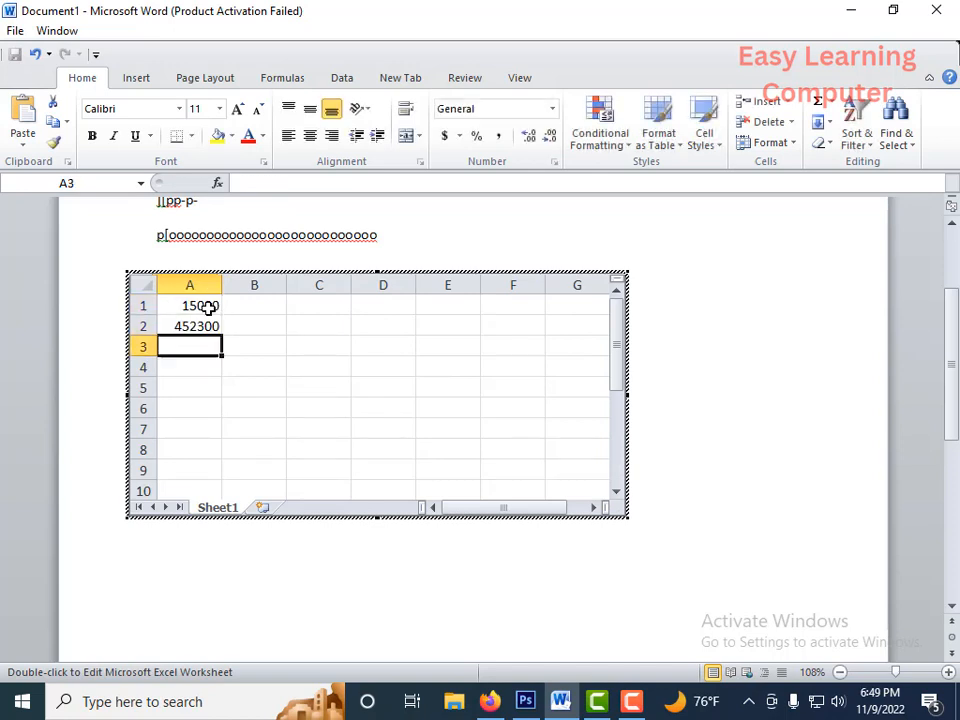
text(4512000)
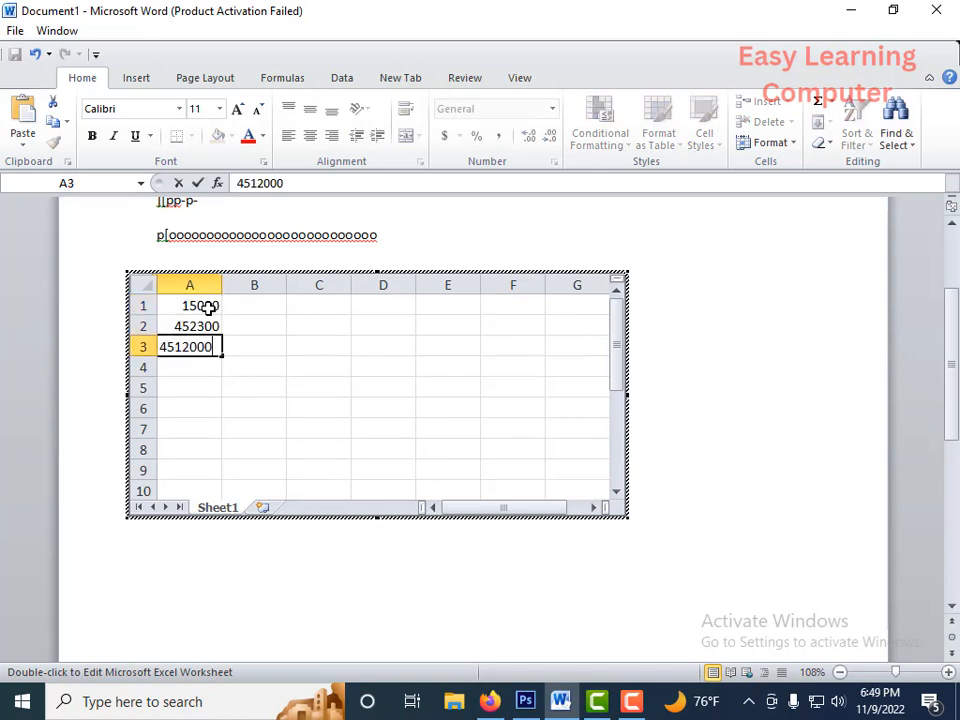
key(Return)
Continue column A of the embedded worksheet with 458222, 624, 2526, 759 and 312 in cells A4 to A8
text(458222)
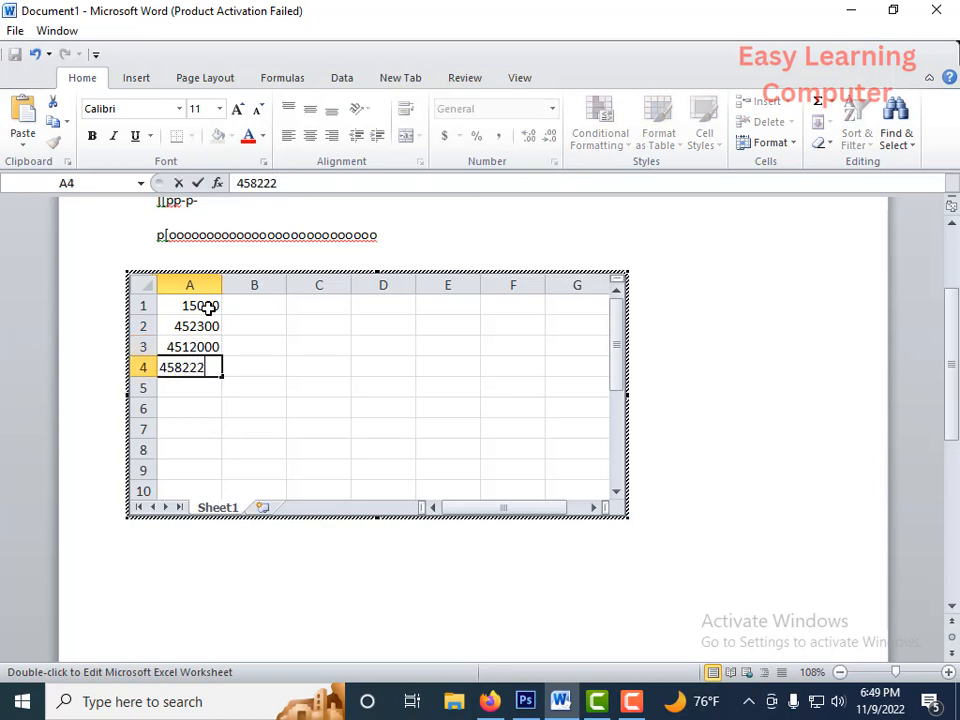
key(Return)
text(624)
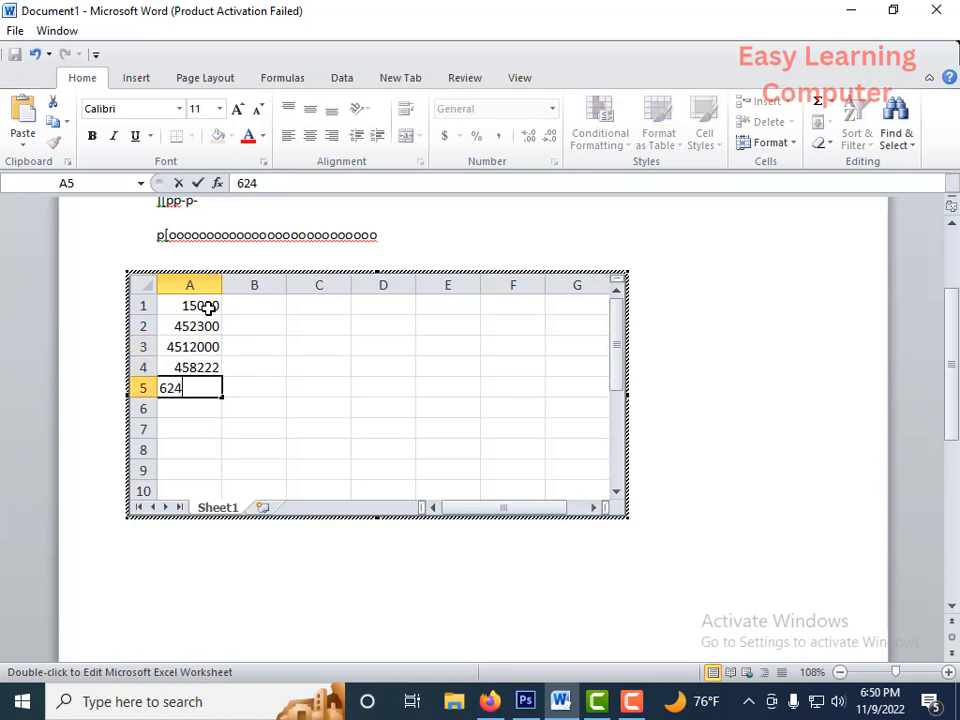
key(Return)
text(252)
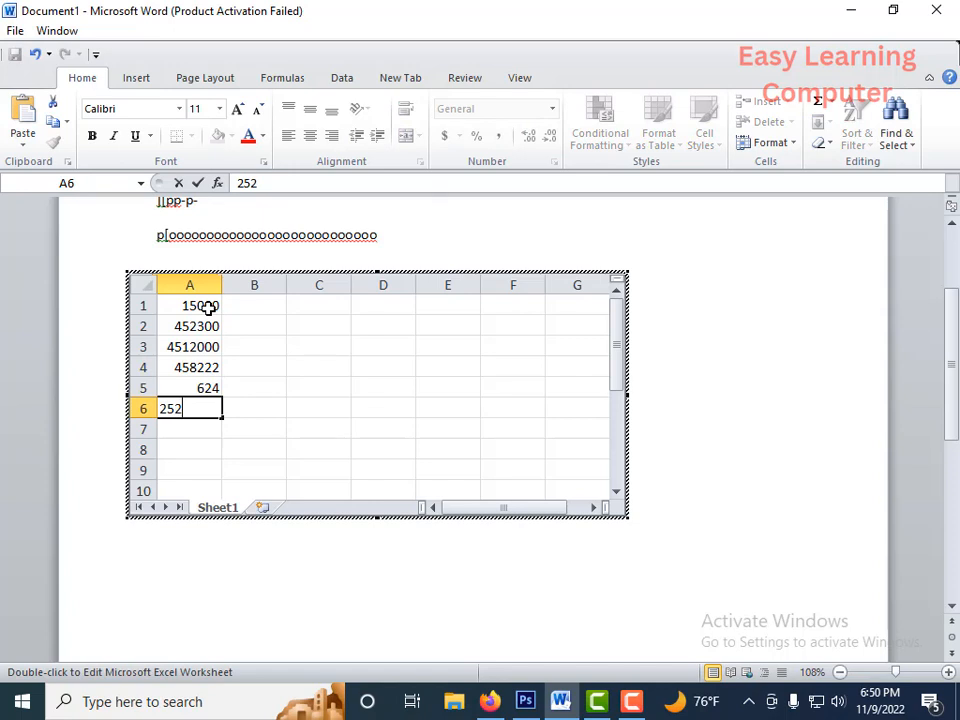
text(6)
key(Return)
text(759)
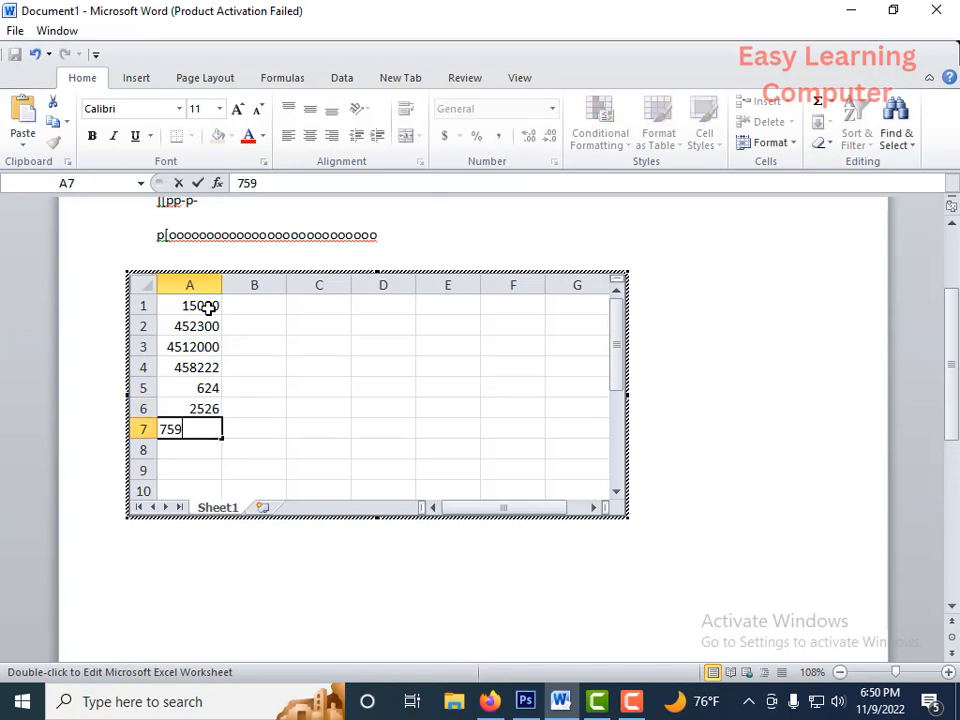
key(Return)
text(312)
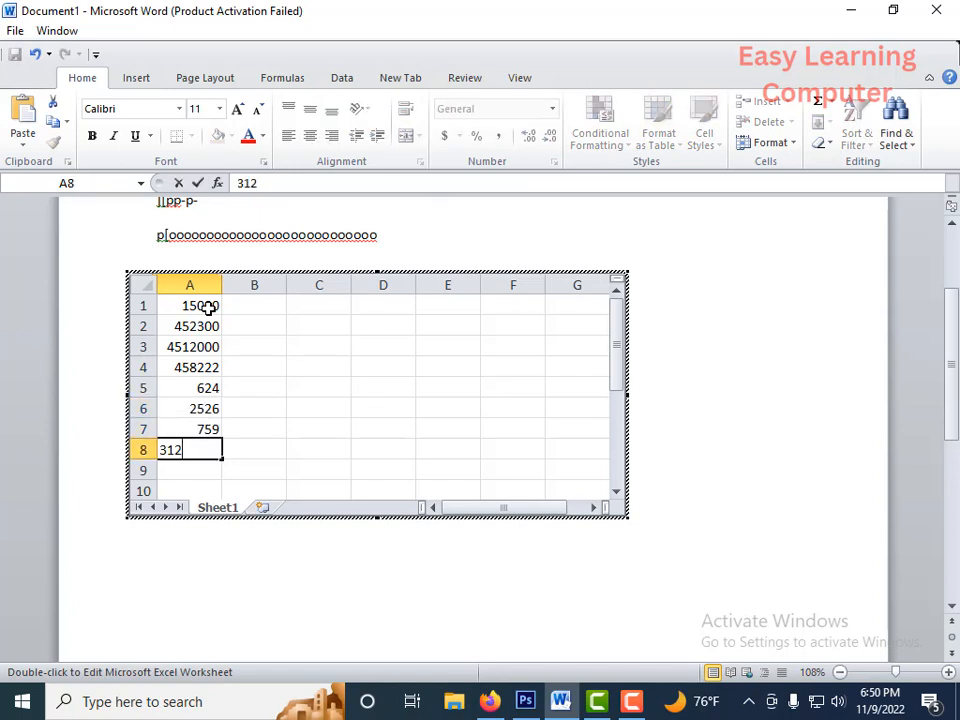
key(Tab)
Copy the values in A1:A8 and paste them into column B starting at B1
drag(186, 304, 205, 450)
right_click(197, 392)
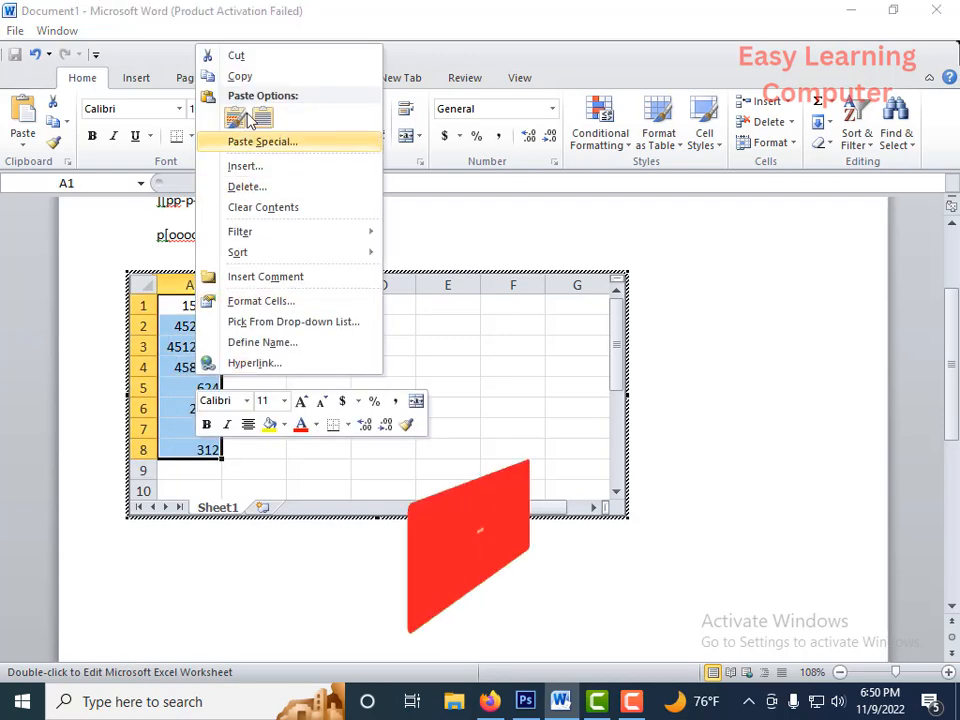
click(245, 80)
click(246, 304)
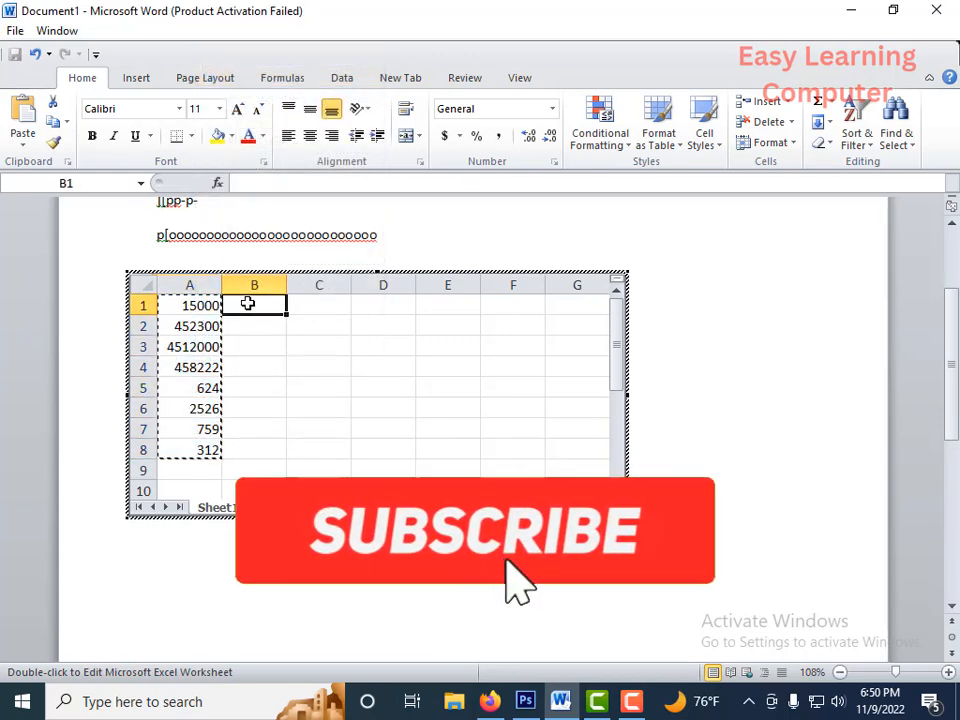
right_click(248, 304)
click(292, 383)
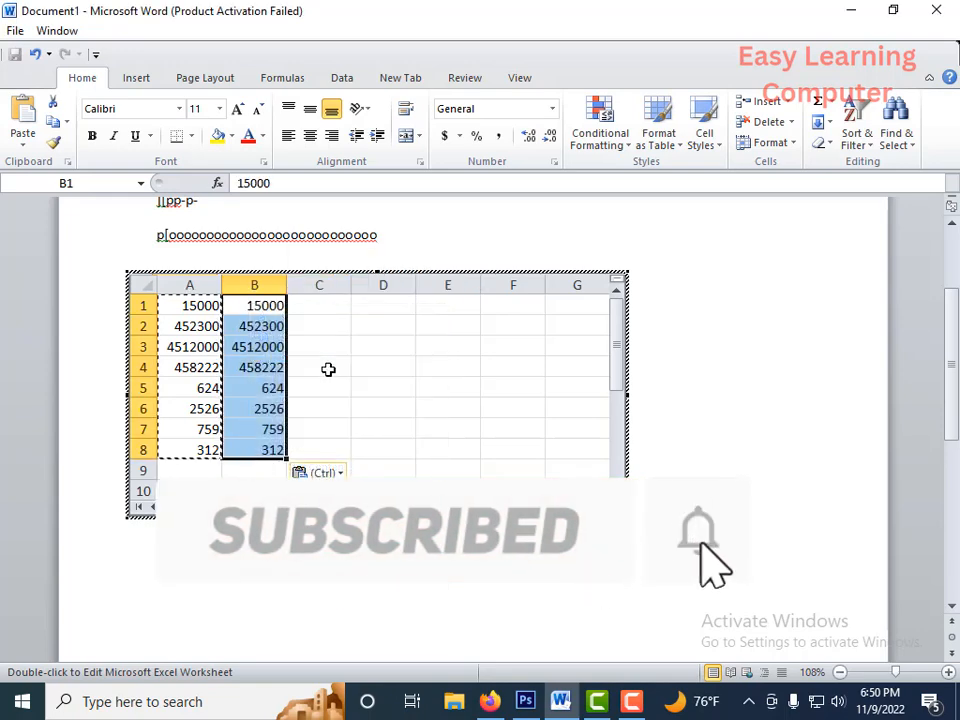
Paste the copied column A values into columns C, D and E, starting at row 1
click(324, 306)
right_click(326, 306)
click(367, 385)
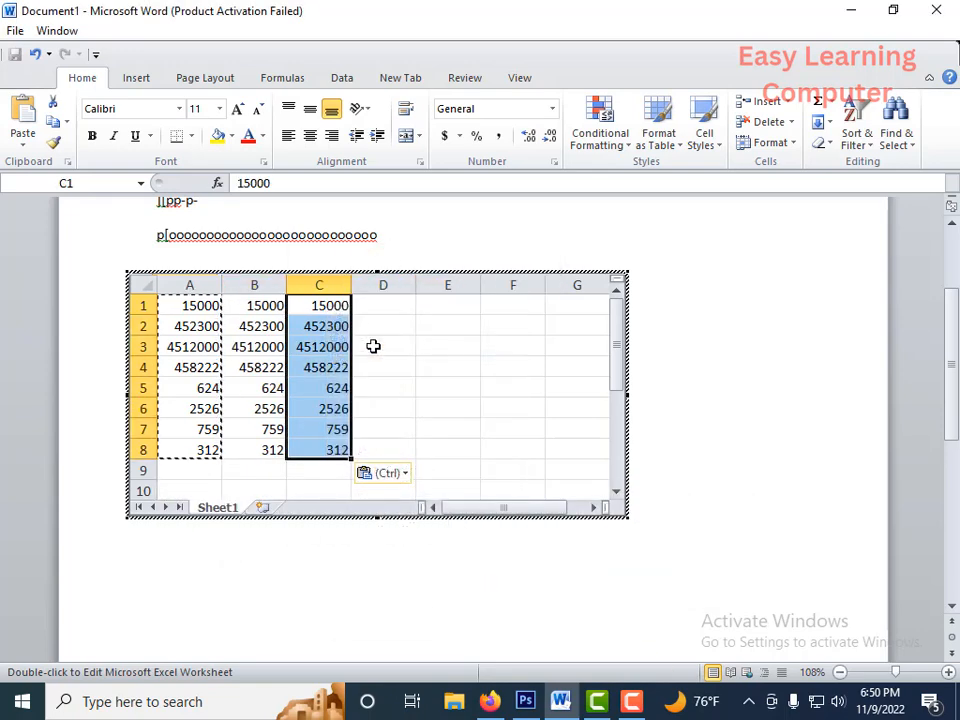
click(384, 304)
right_click(384, 304)
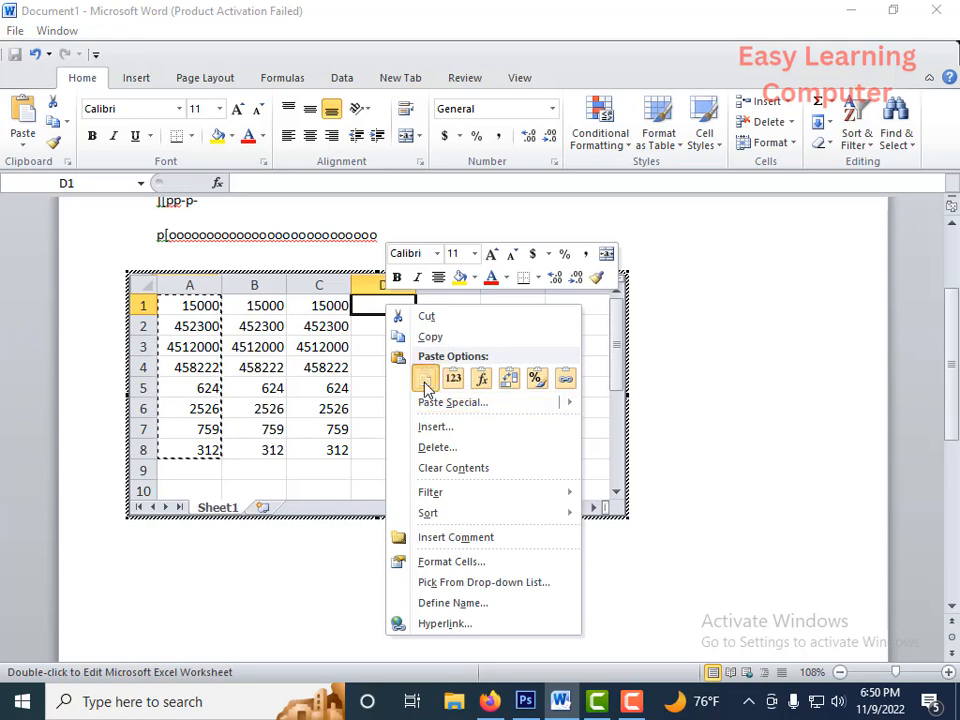
click(396, 379)
click(443, 304)
right_click(443, 304)
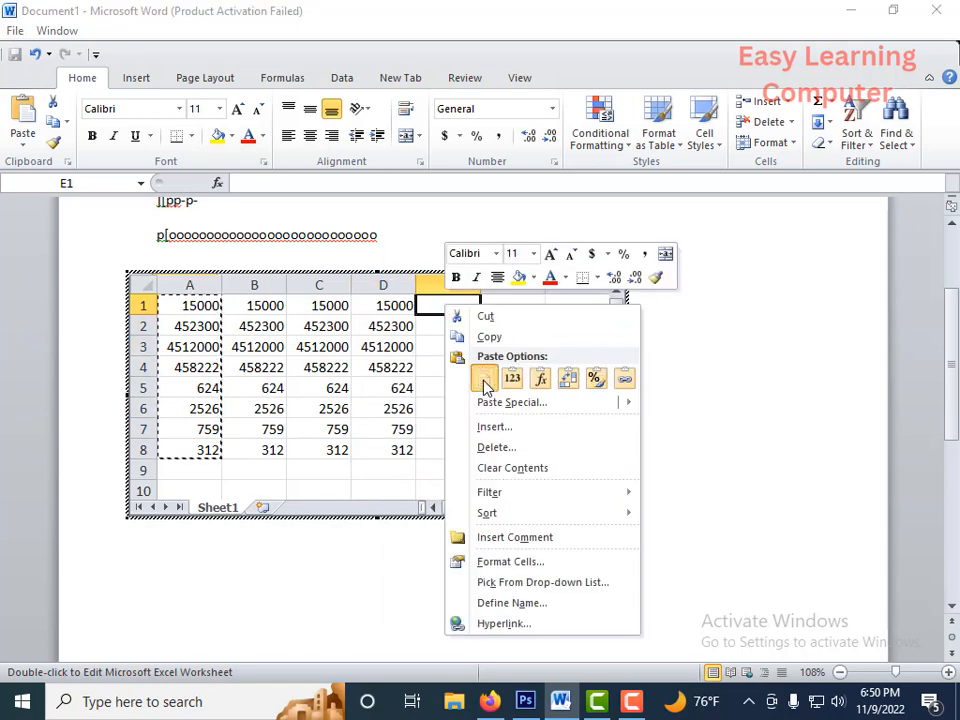
click(488, 380)
click(371, 449)
double_click(371, 449)
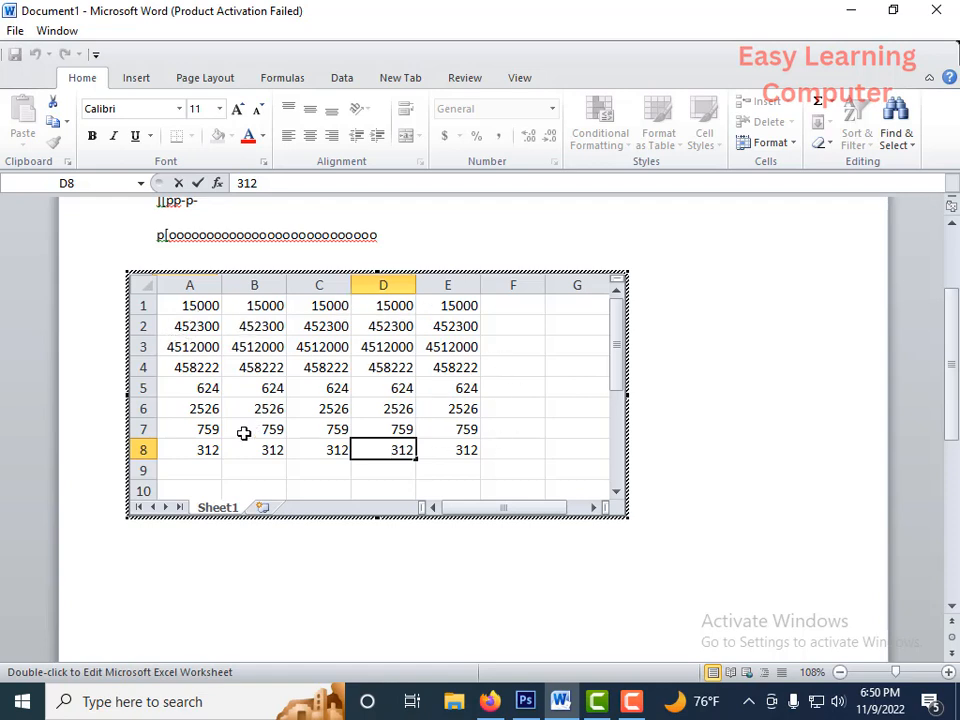
click(190, 467)
click(269, 474)
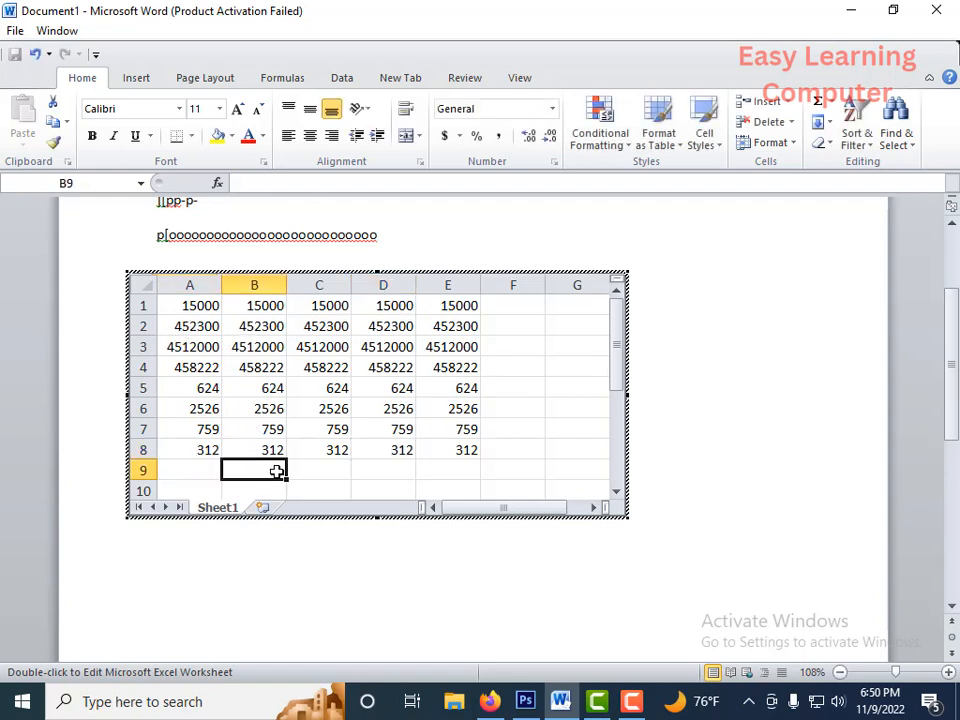
click(322, 473)
click(397, 473)
click(440, 468)
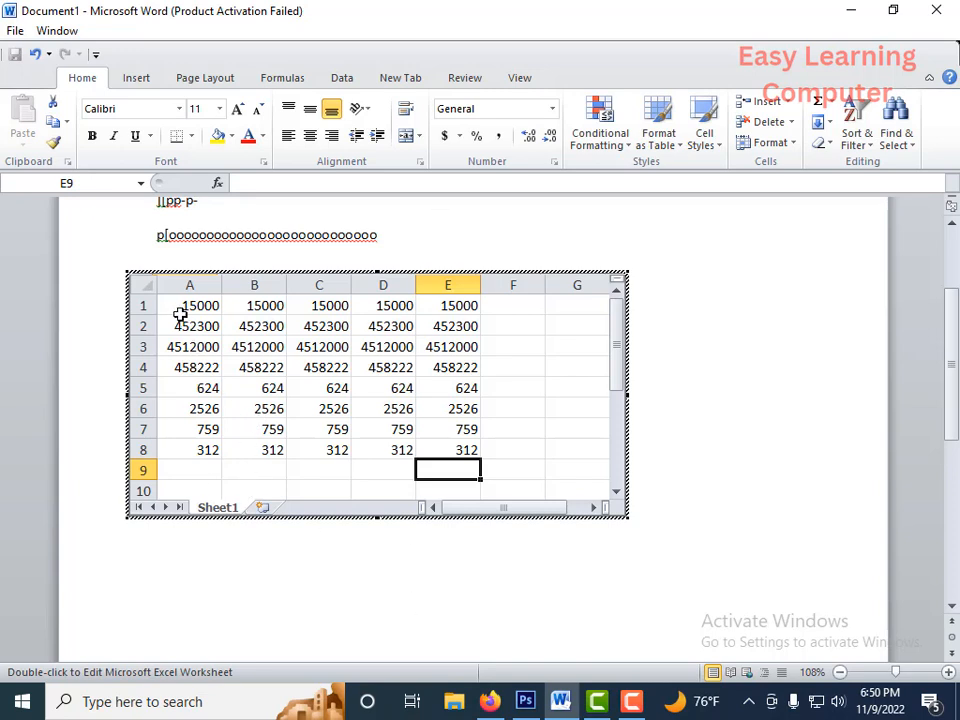
Add the AutoSum totals of columns A and B of the embedded worksheet in cells A9 and B9
drag(174, 307, 158, 438)
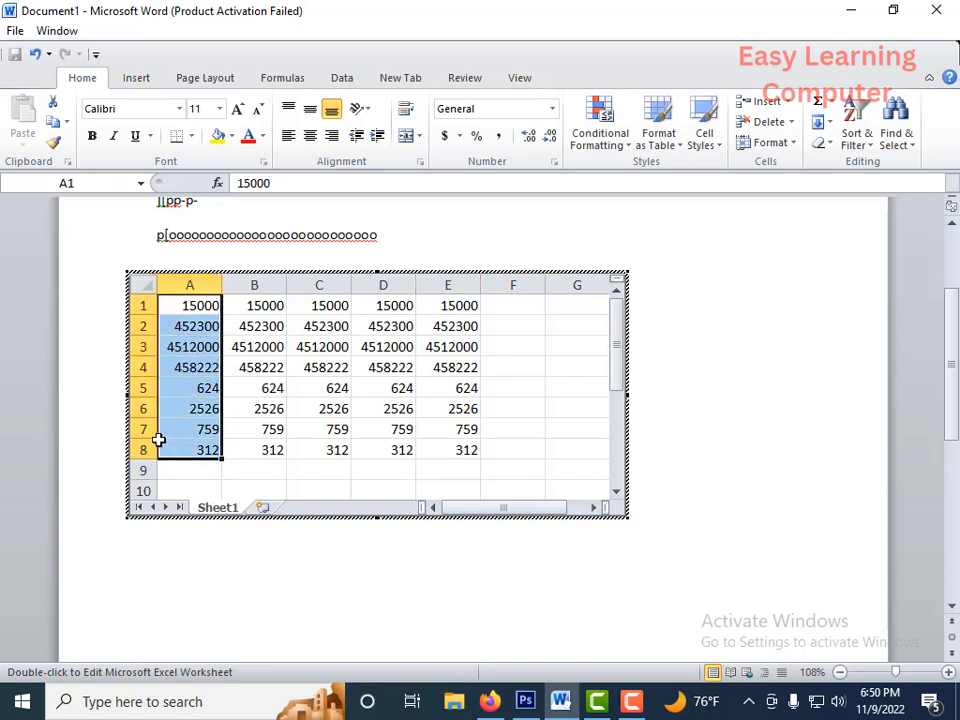
click(818, 103)
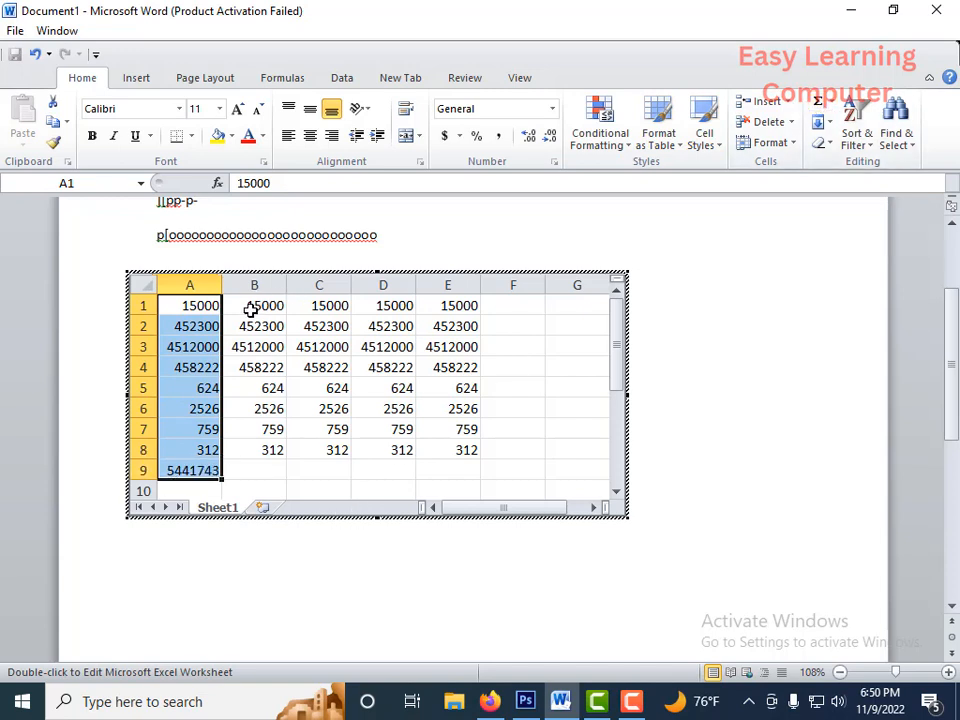
drag(249, 309, 253, 445)
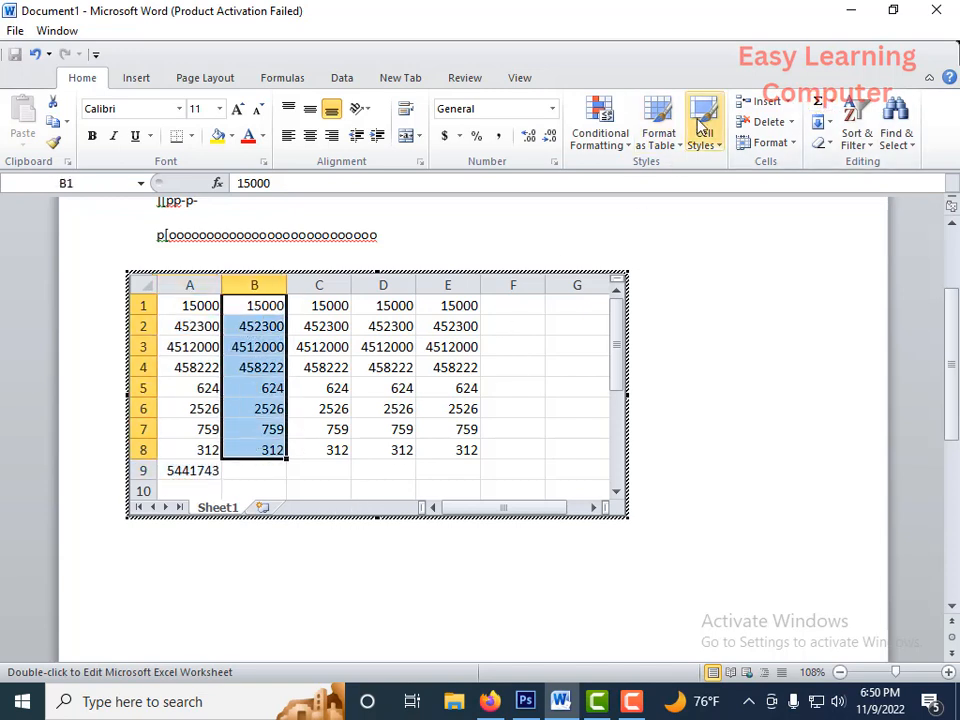
click(818, 103)
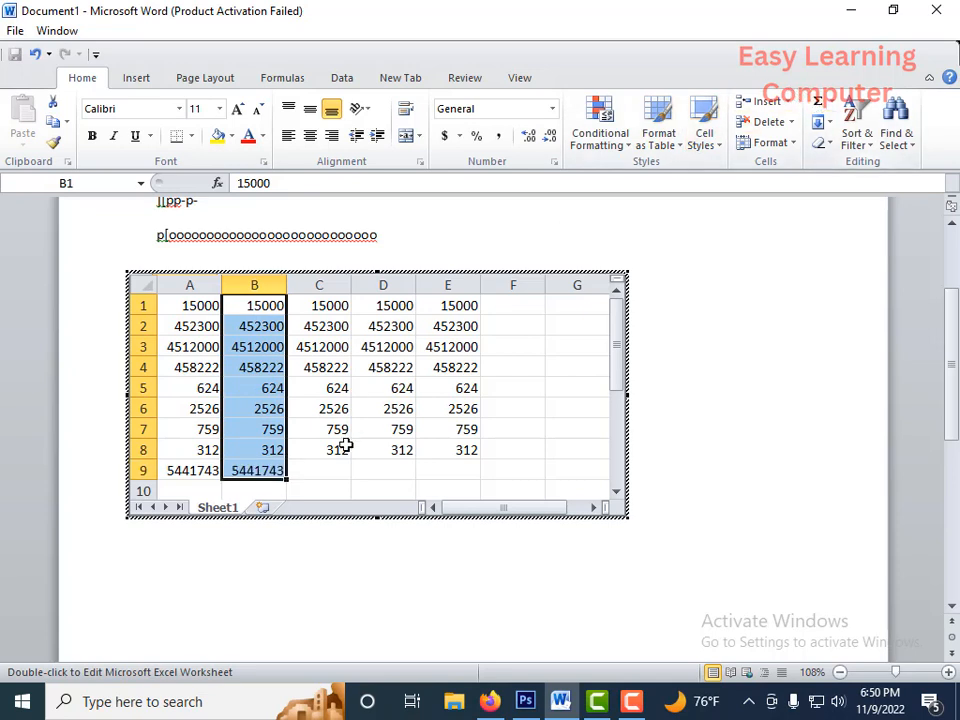
Fill the sum formula in B9 across to E9 and return to the document
click(313, 468)
click(284, 473)
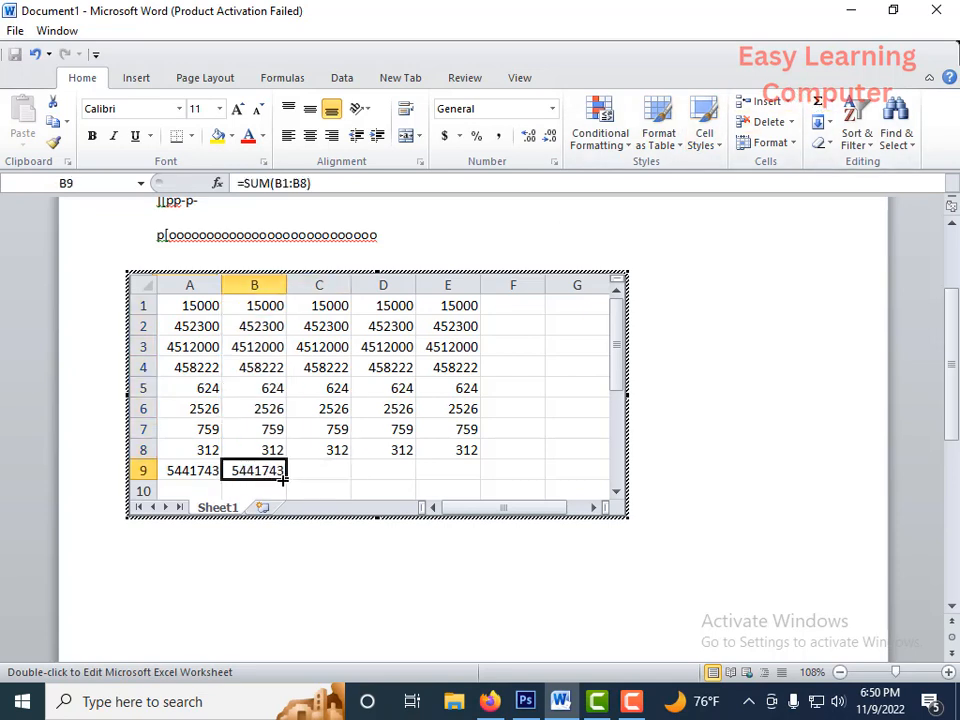
drag(297, 480, 468, 474)
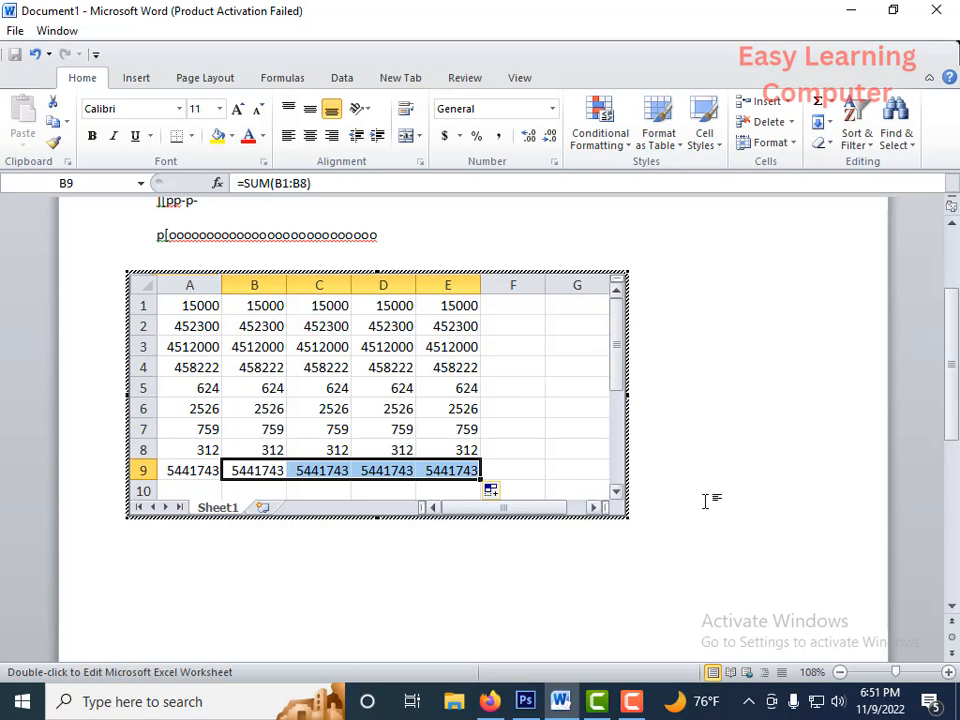
click(736, 323)
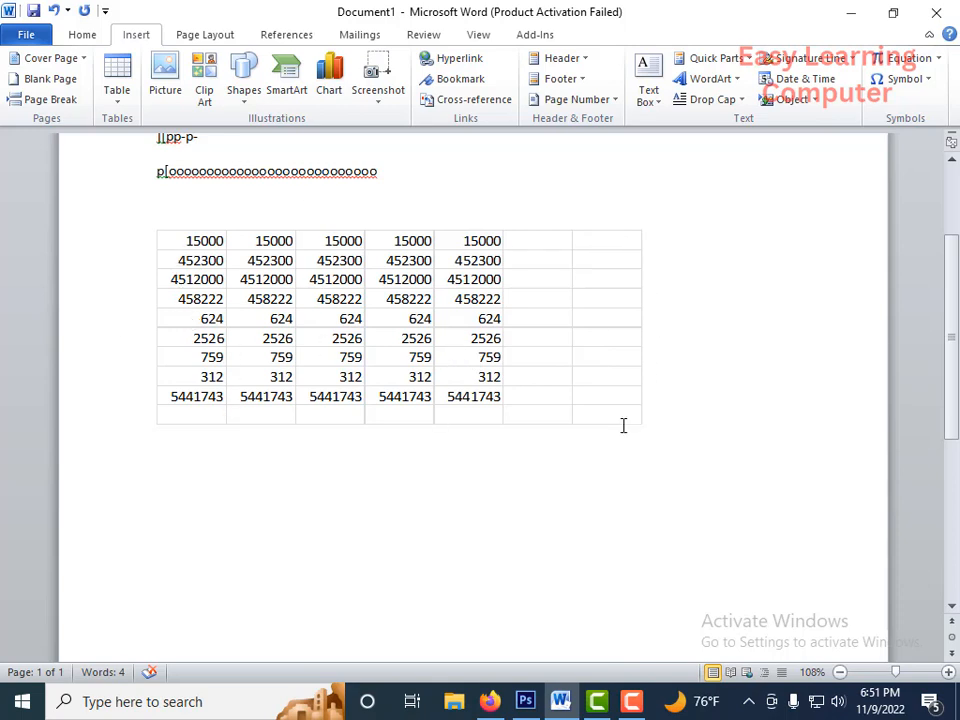
Reopen the embedded worksheet, apply All Borders and center alignment to A1:E9, and return to the document
click(174, 243)
double_click(174, 243)
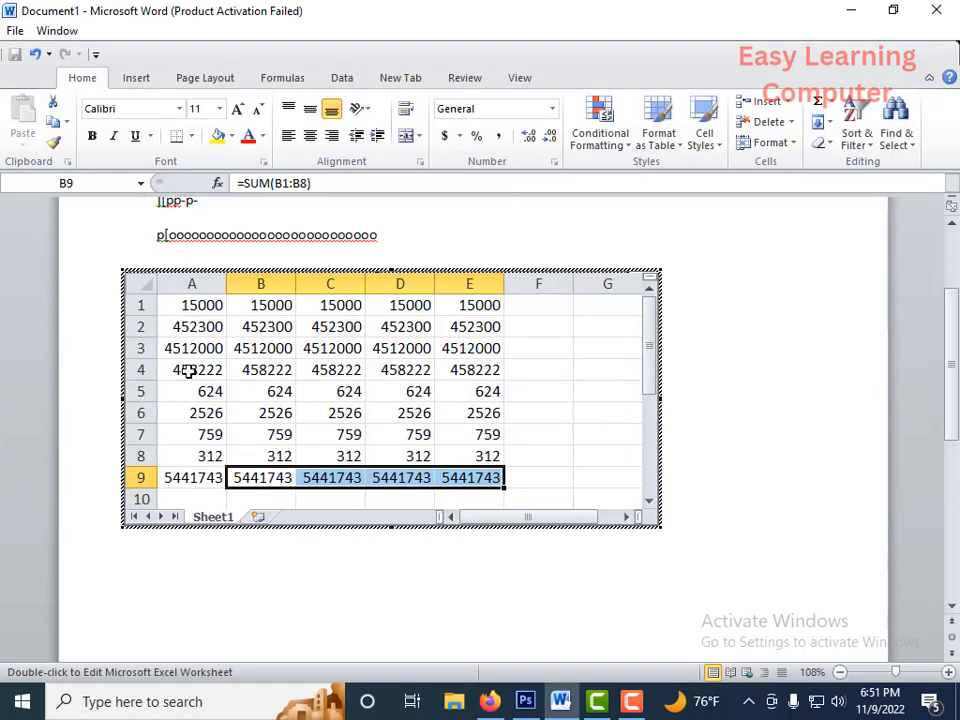
click(192, 308)
drag(192, 308, 466, 470)
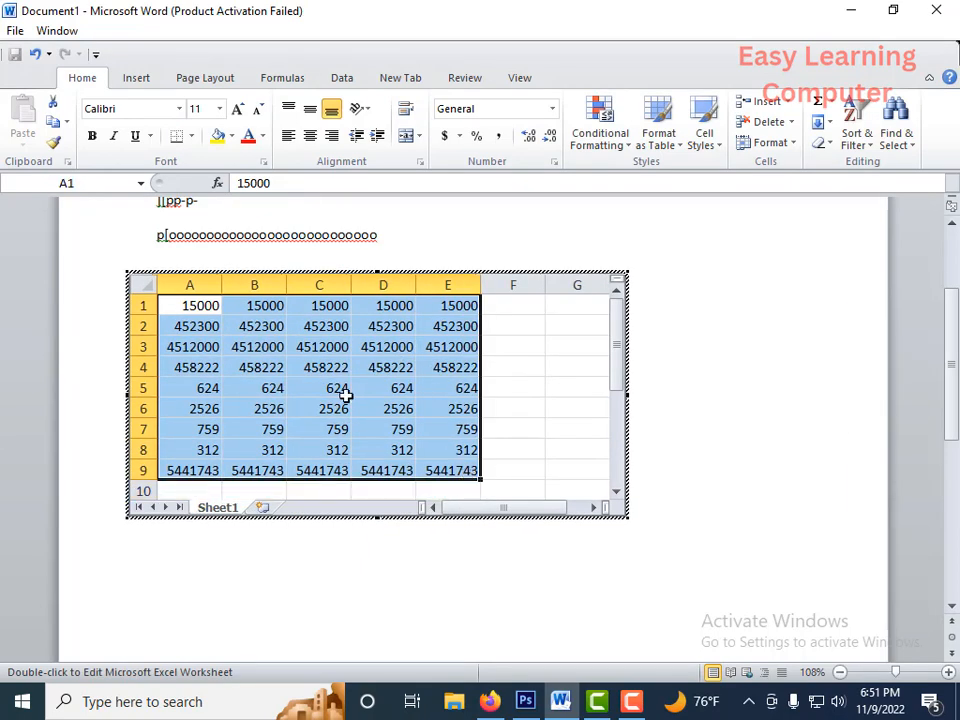
click(190, 136)
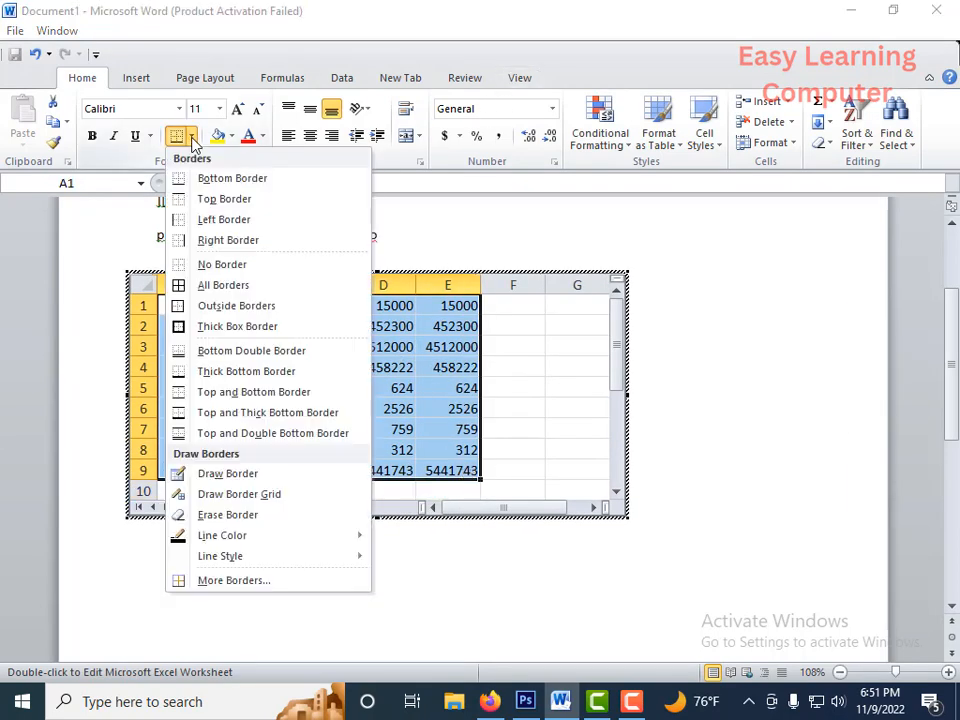
click(196, 285)
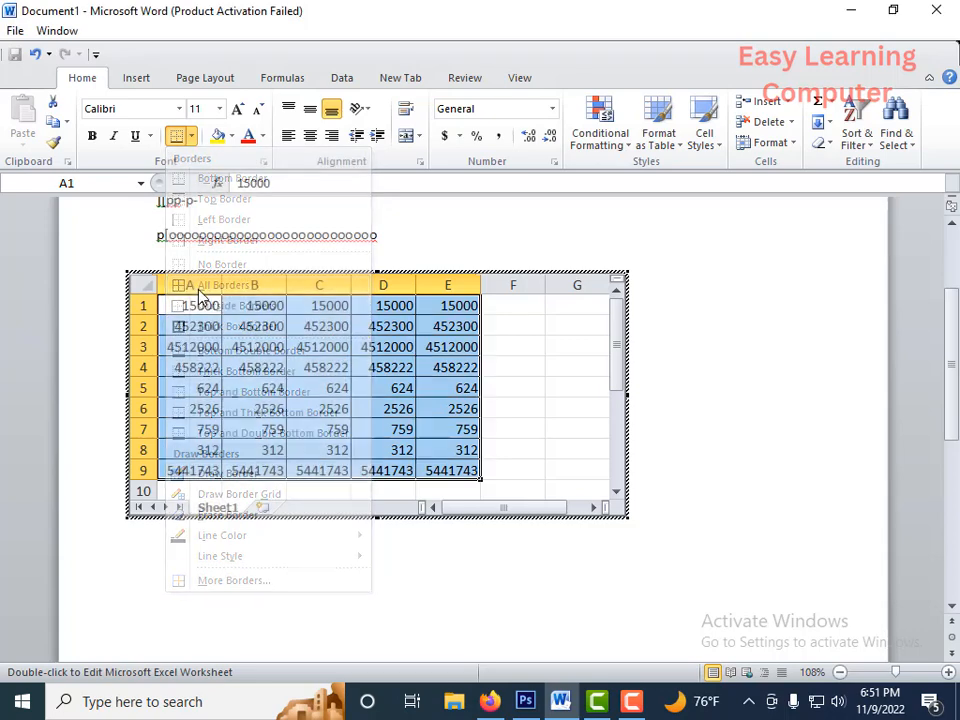
click(310, 136)
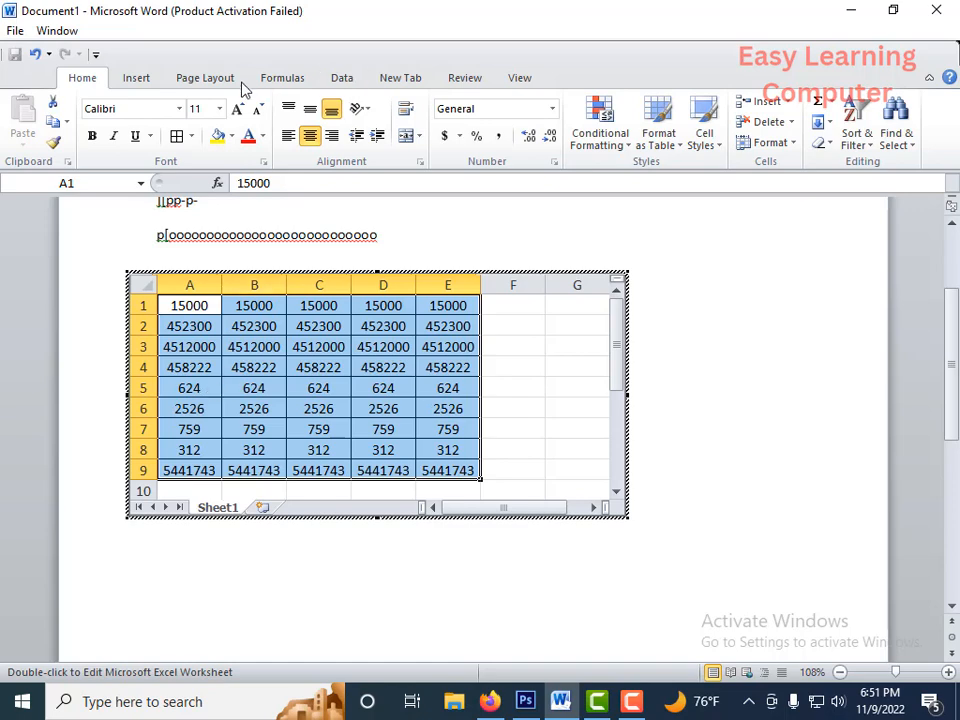
click(708, 348)
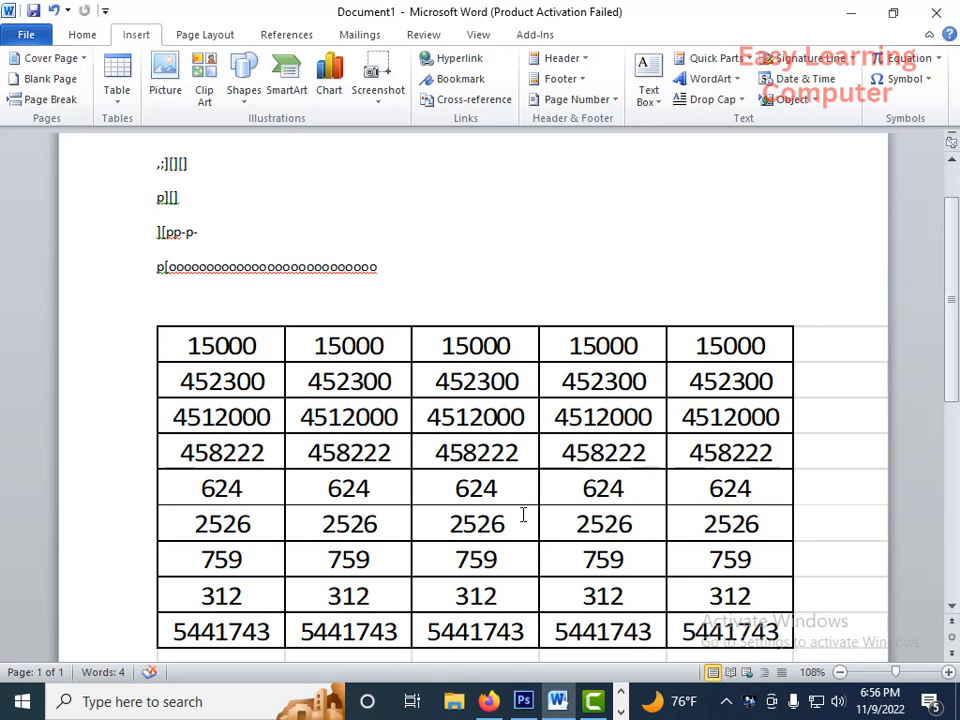
Reopen the embedded worksheet, shrink its frame to show only columns A to E and rows 1 to 9, and return to the document
scroll(522, 514, down, 1)
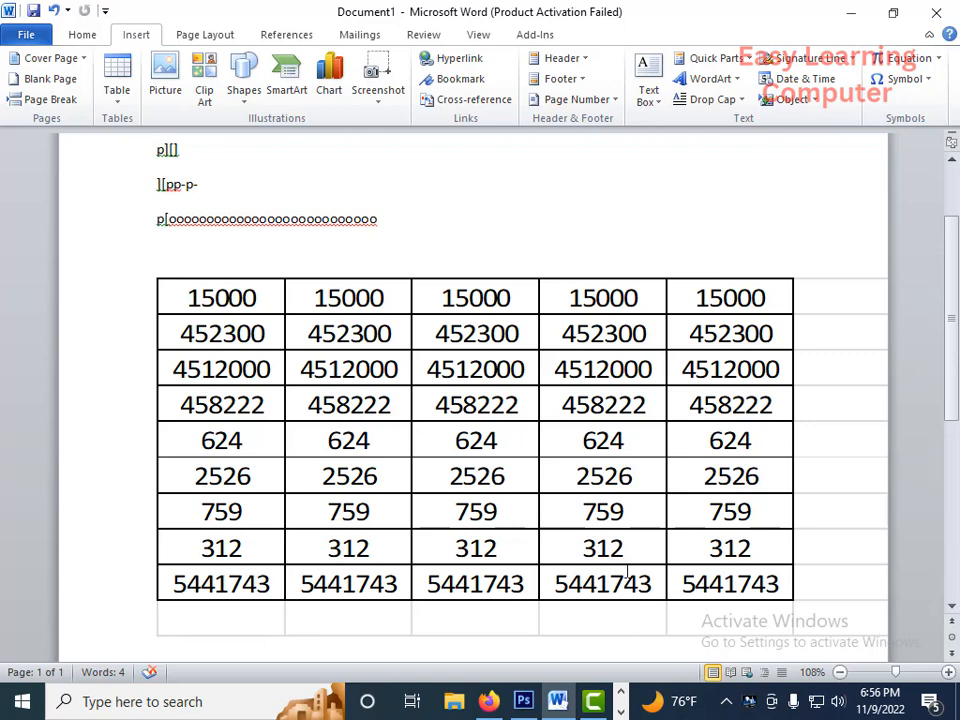
scroll(627, 572, down, 2)
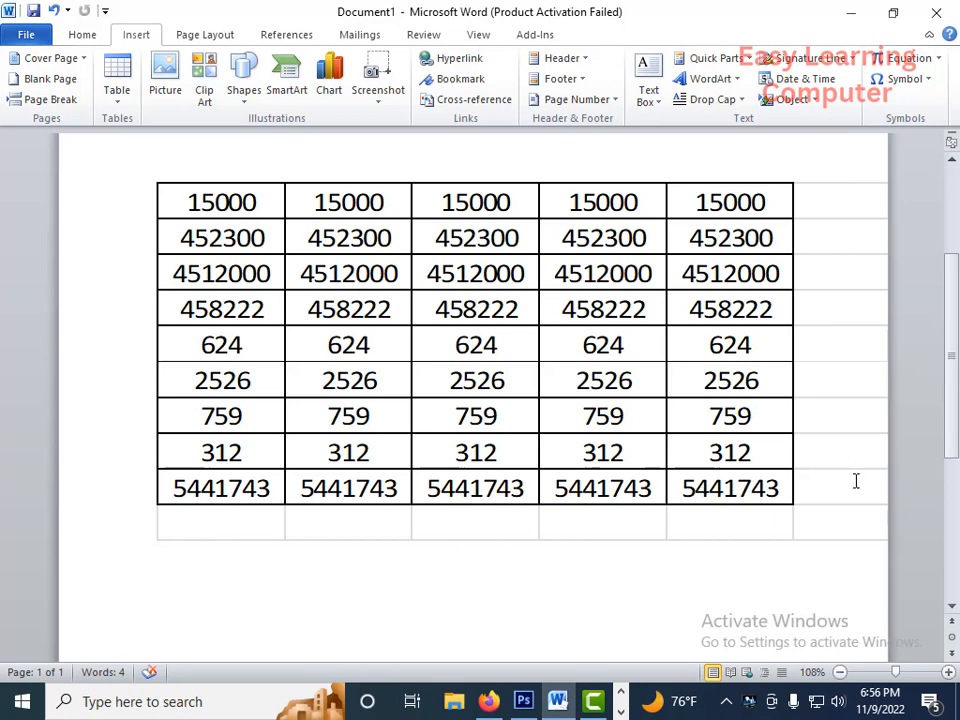
double_click(523, 382)
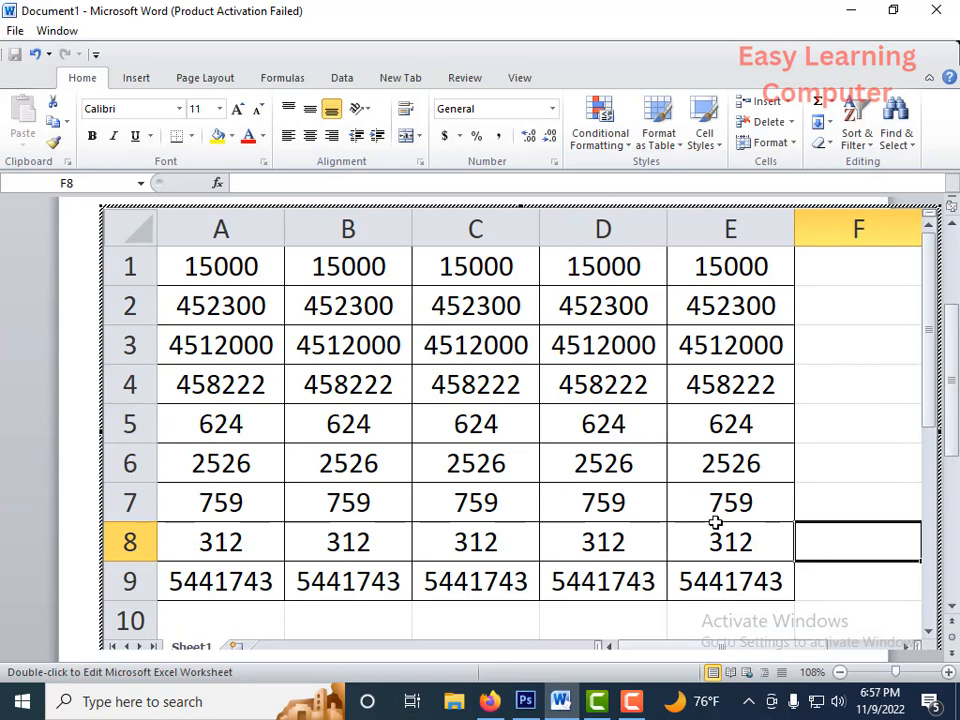
click(761, 619)
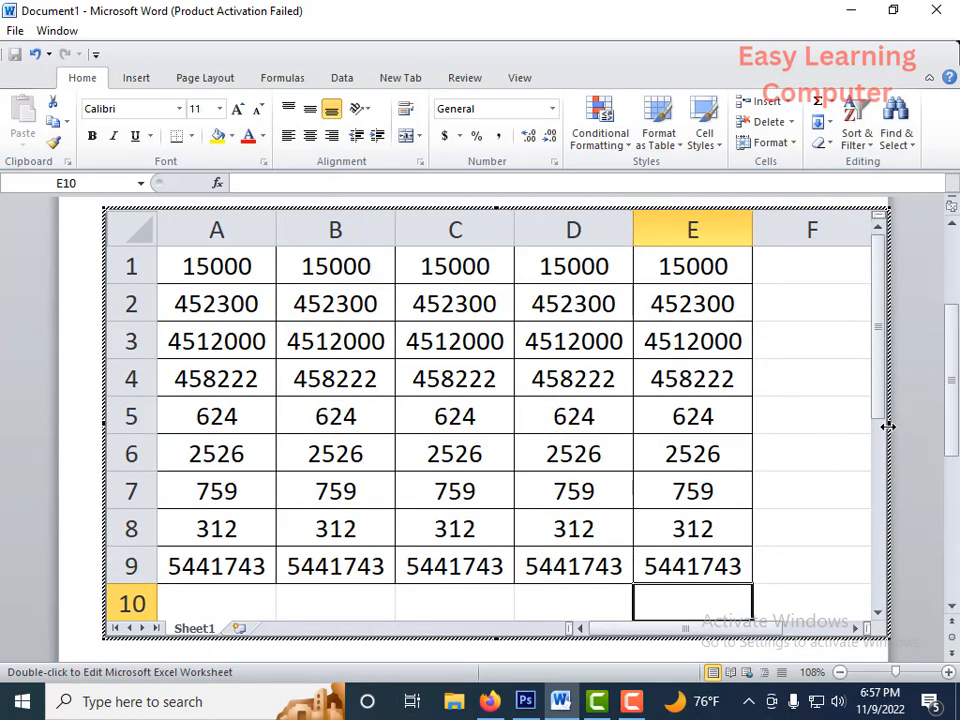
drag(888, 423, 760, 448)
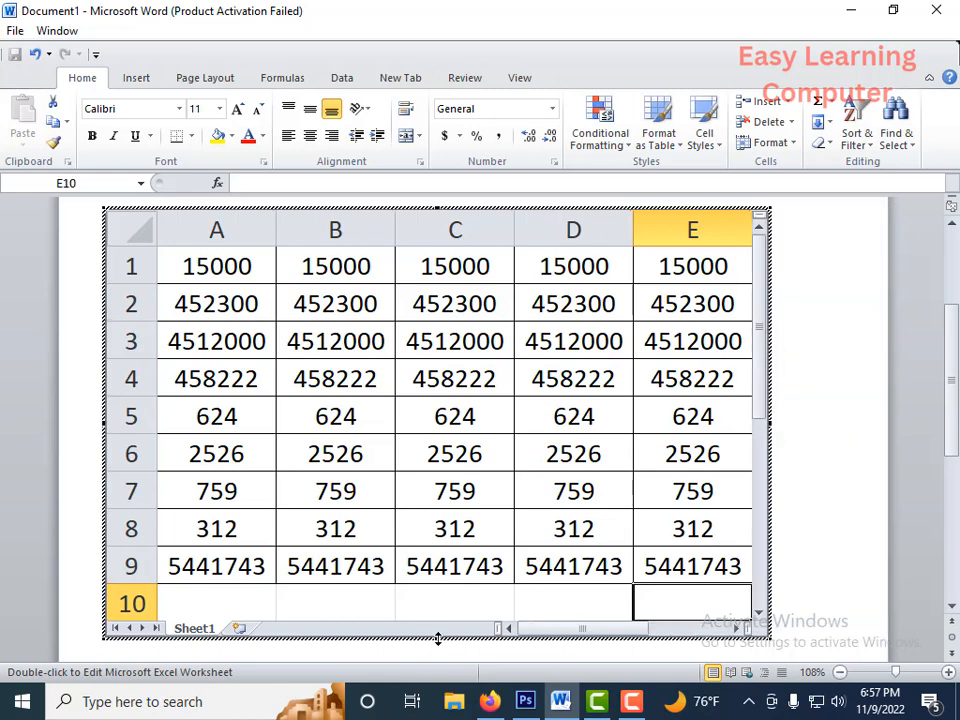
drag(437, 636, 439, 584)
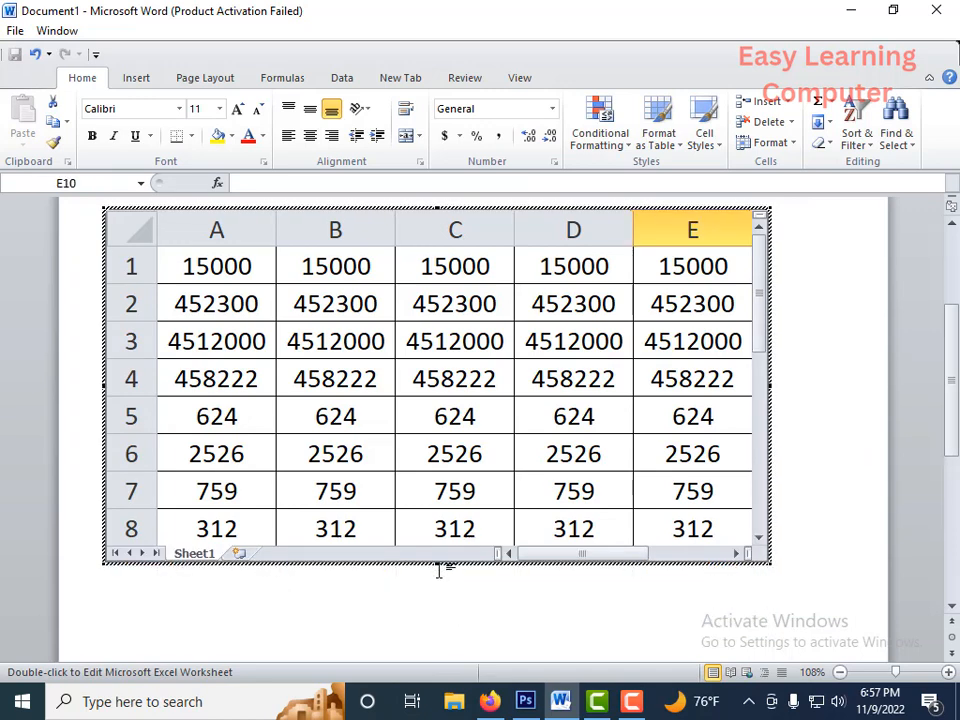
drag(436, 564, 437, 606)
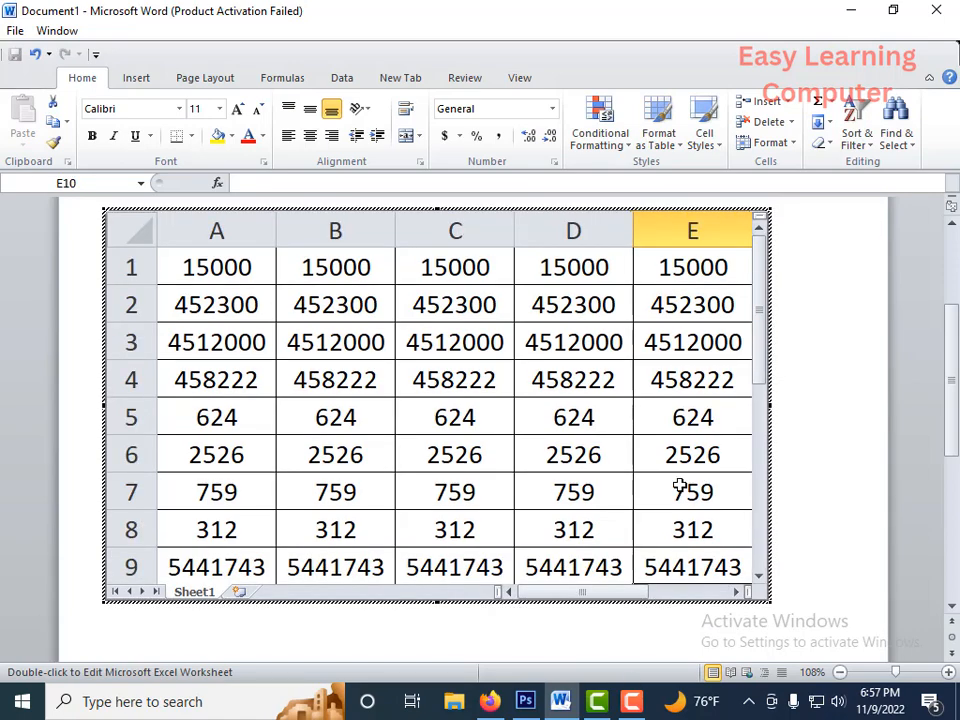
click(814, 431)
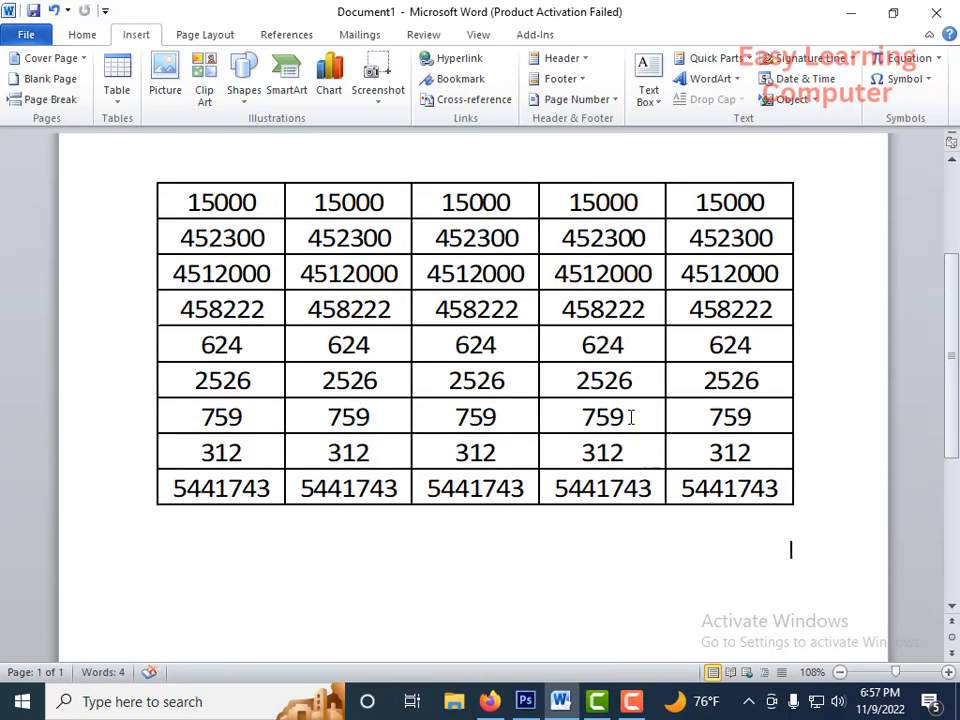
scroll(536, 418, up, 1)
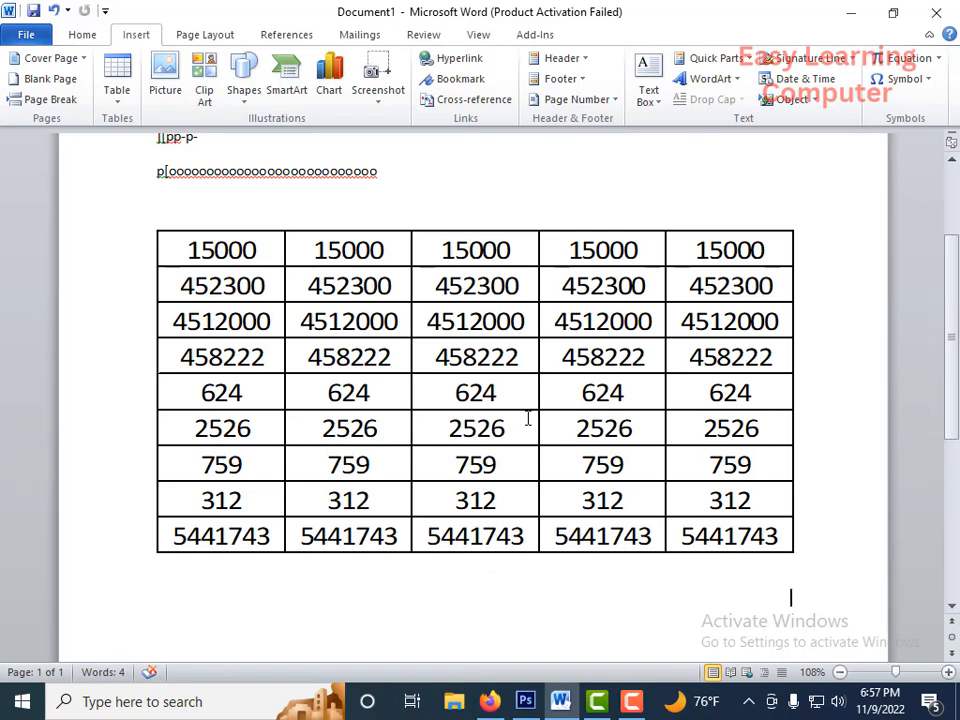
scroll(545, 415, up, 2)
scroll(547, 415, up, 2)
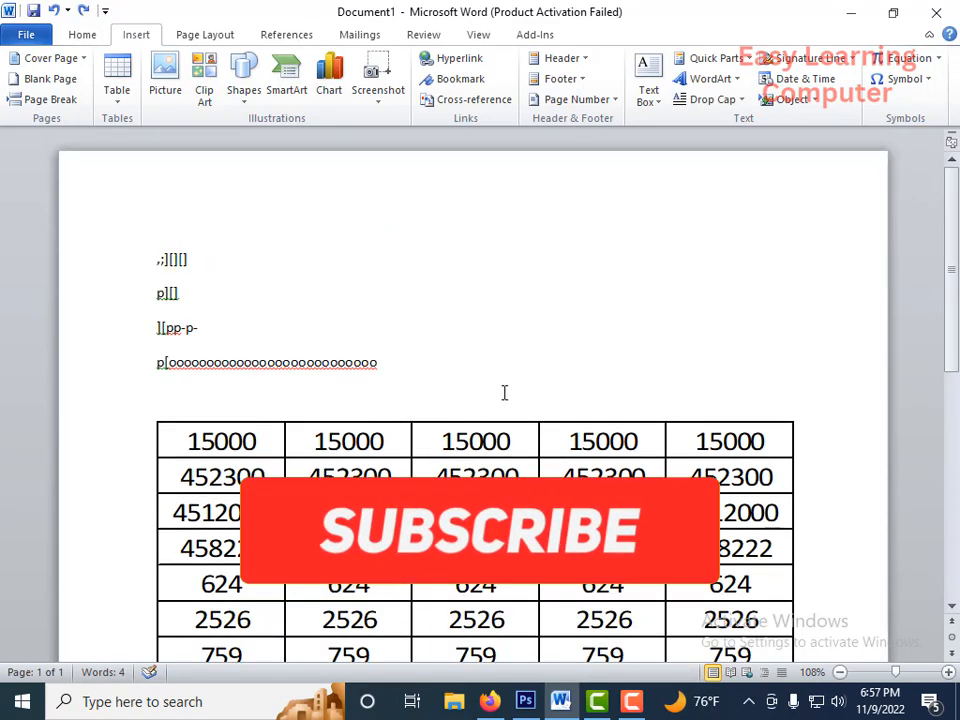